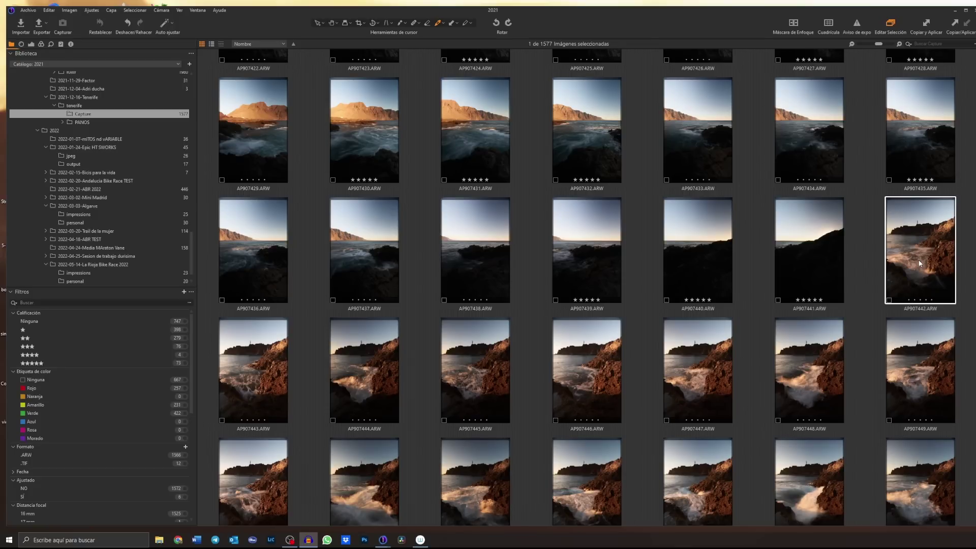
# Bring Capture One forward, showing the Tenerife Capturas folder's lighthouse thumbnail grid.
pyautogui.click(920, 263)
# Open AP907442 full size and step through the frames to AP907452.
pyautogui.doubleClick(920, 264)
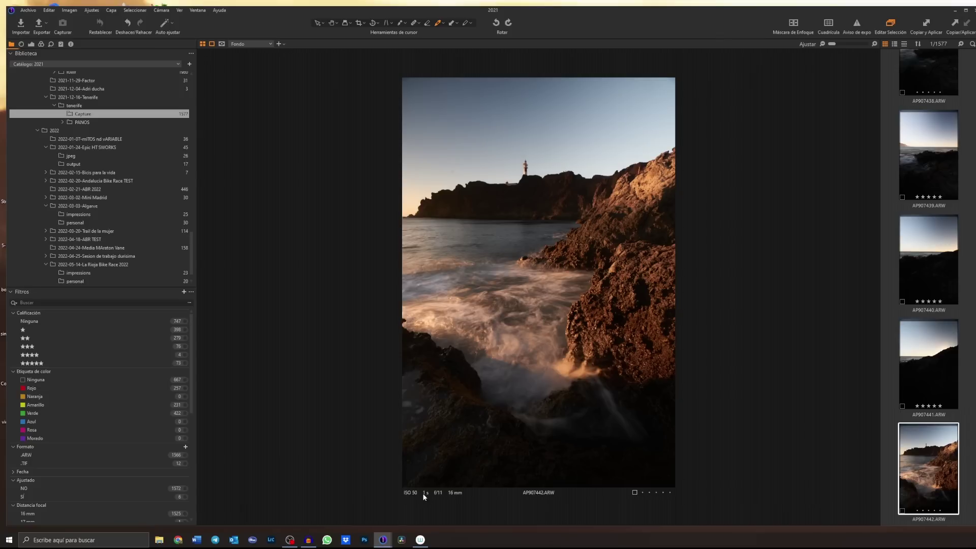
pyautogui.press('Right')
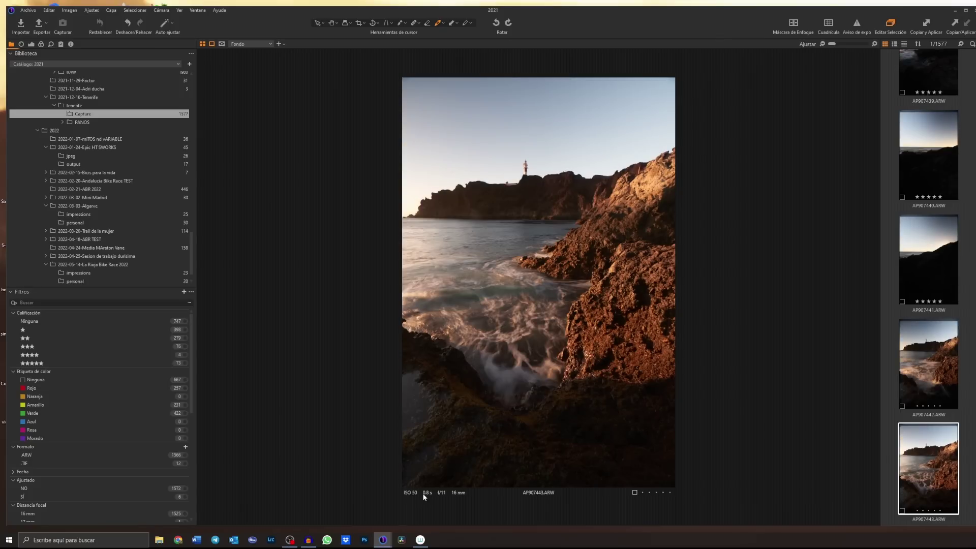
pyautogui.press('Right')
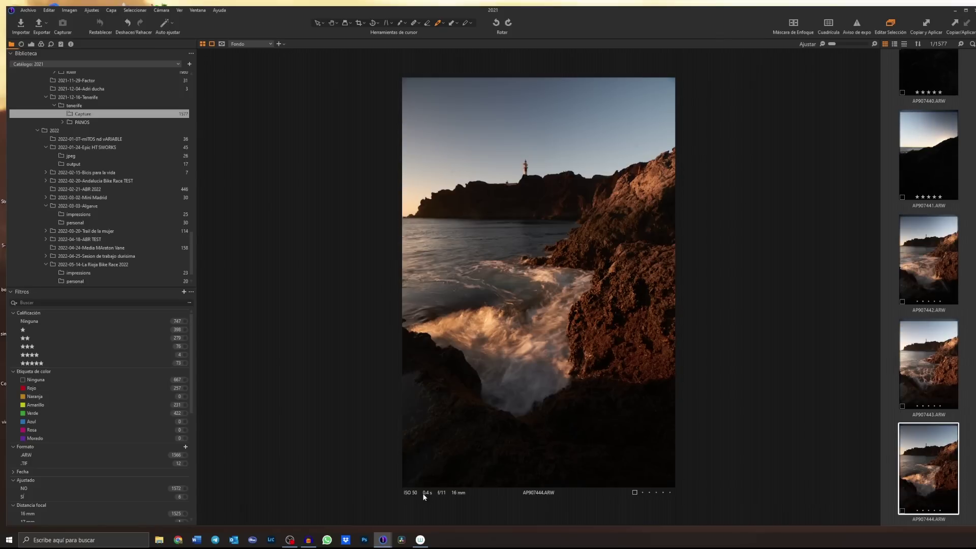
pyautogui.press('Right')
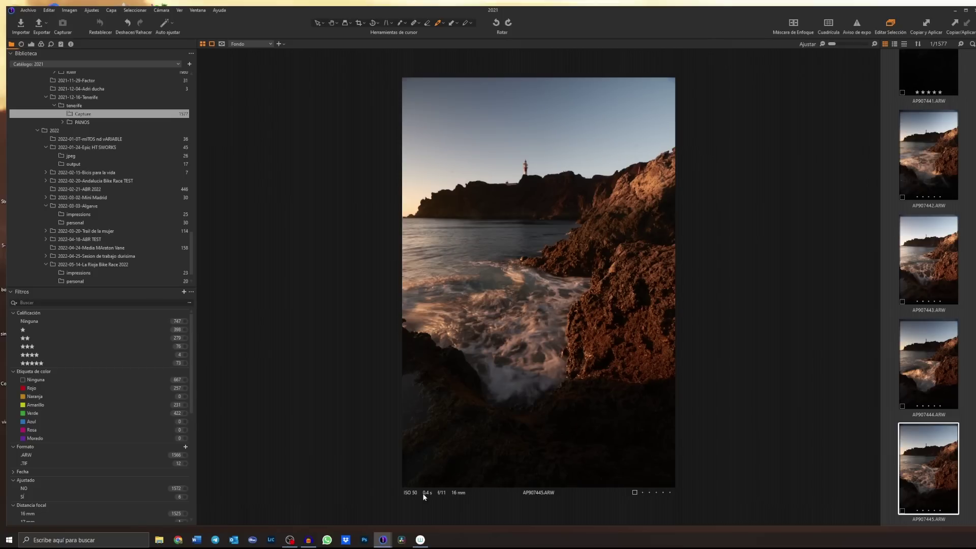
pyautogui.press('Right')
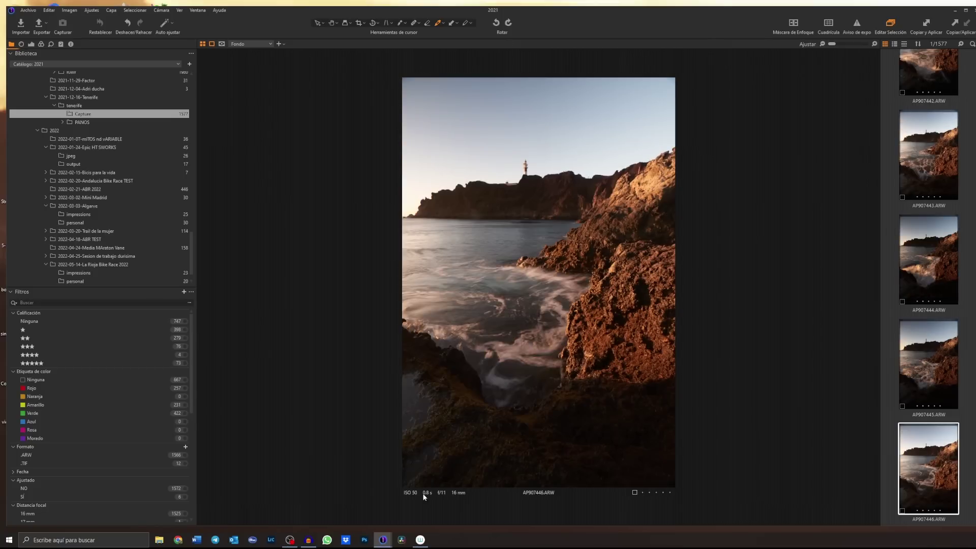
pyautogui.press('Right')
pyautogui.press('Right')
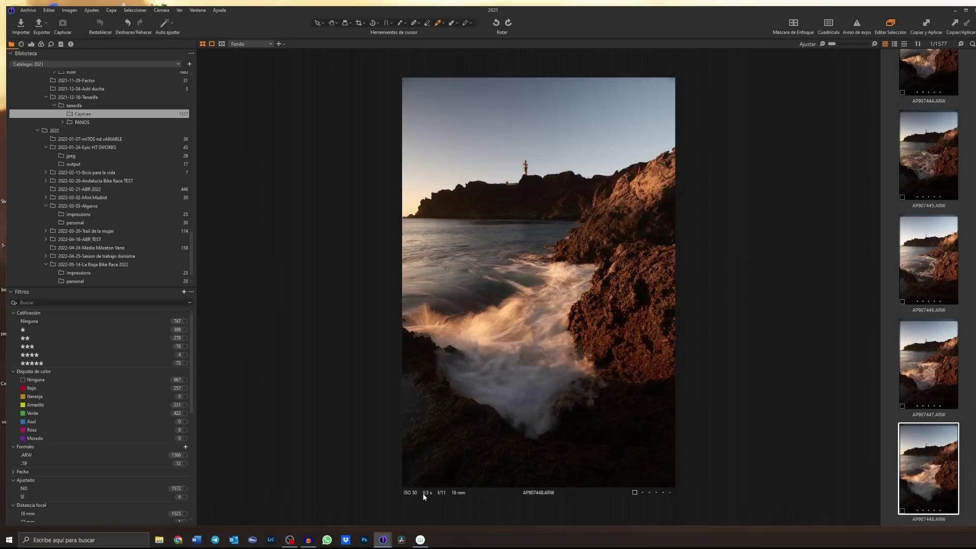
pyautogui.press('Right')
pyautogui.press('Right')
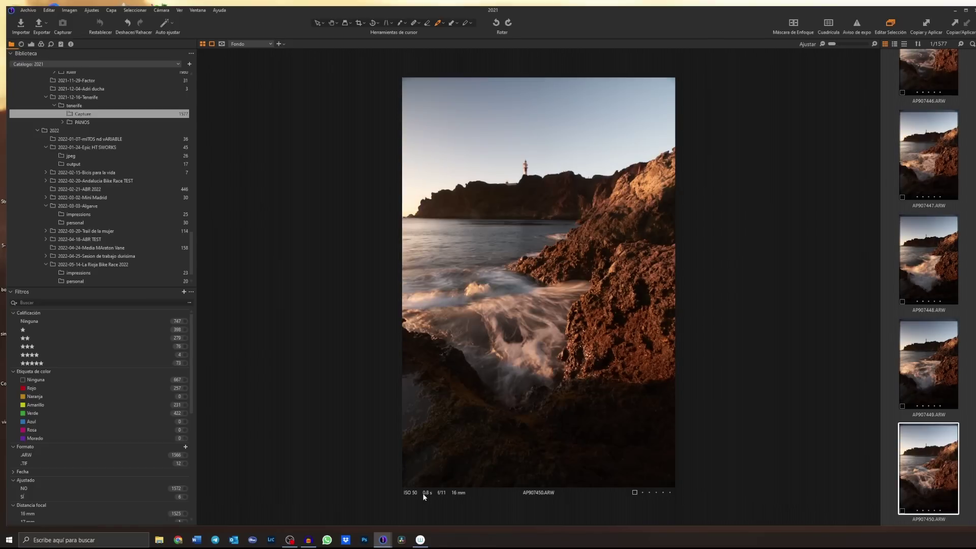
pyautogui.press('Right')
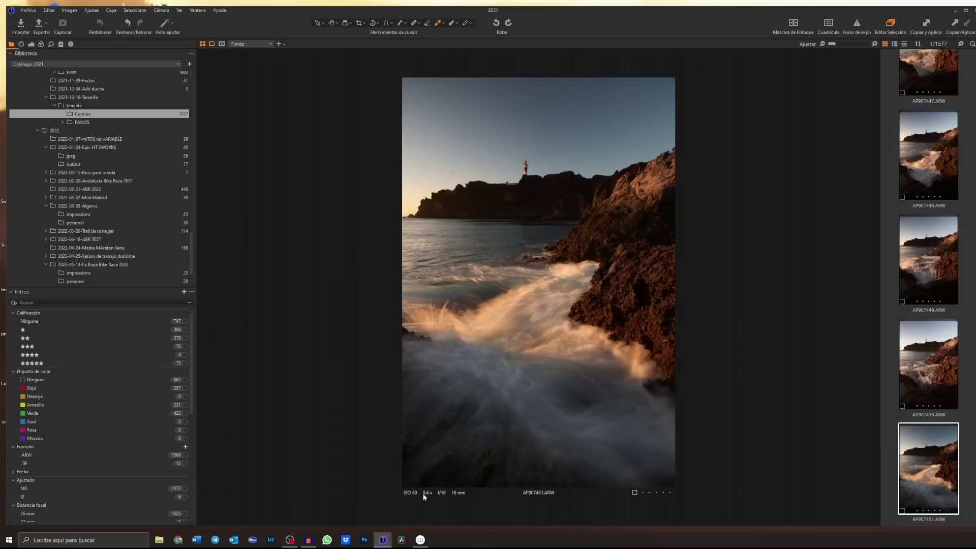
pyautogui.press('Right')
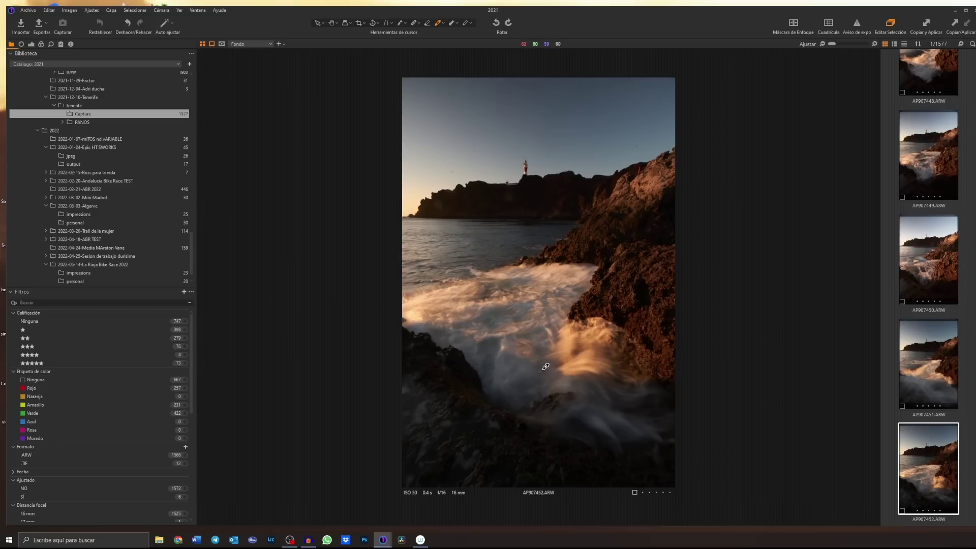
# Step through the frames from AP907453 to AP907459.
pyautogui.press('Right')
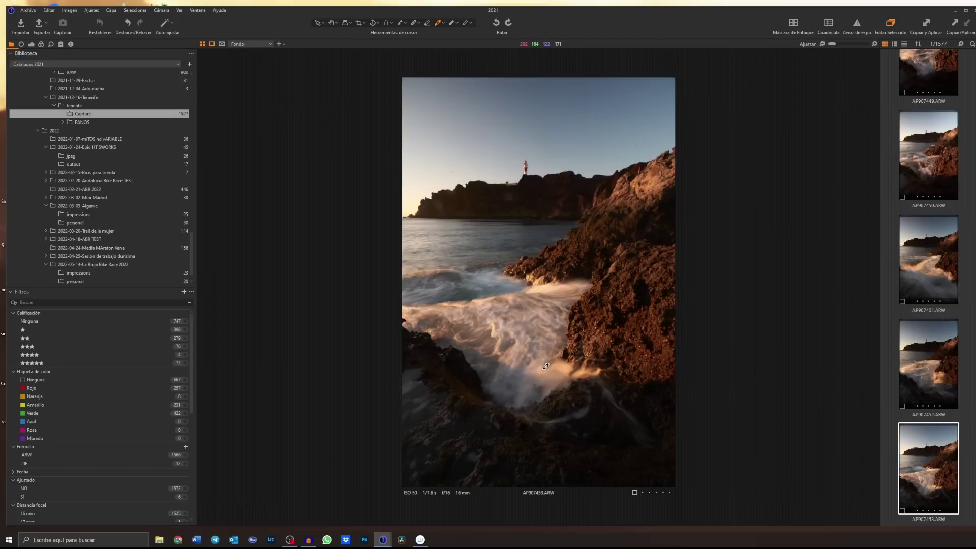
pyautogui.press('Right')
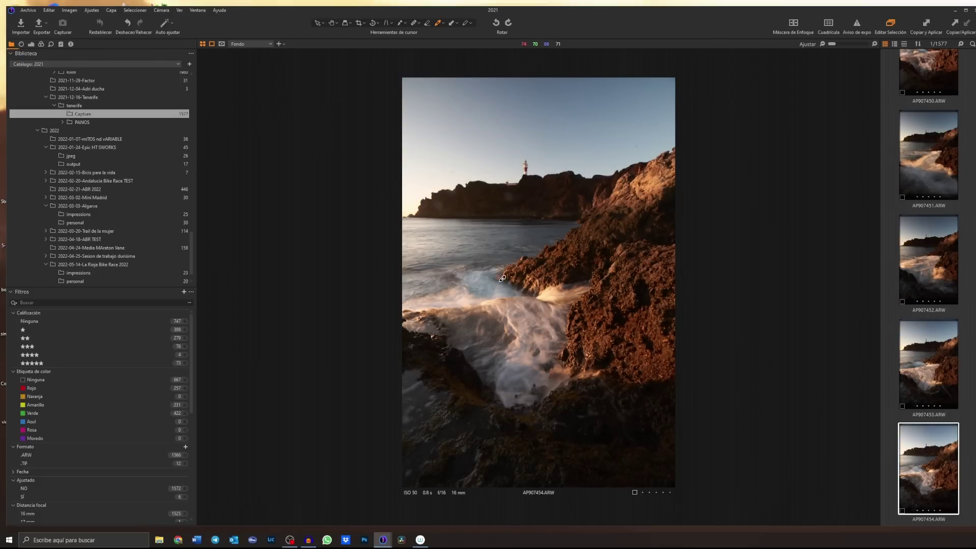
pyautogui.press('Right')
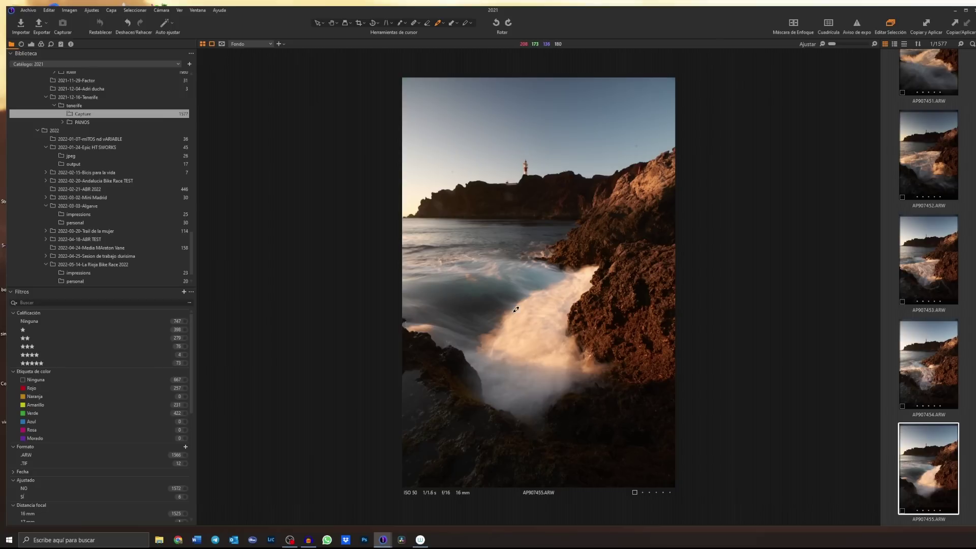
pyautogui.press('Right')
pyautogui.press('Right')
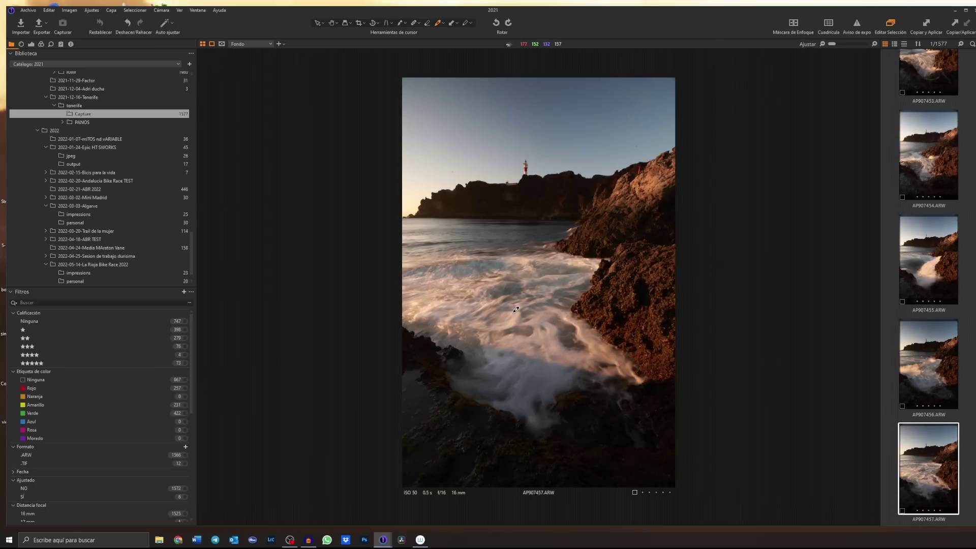
pyautogui.press('Right')
pyautogui.press('Right')
pyautogui.press('Right')
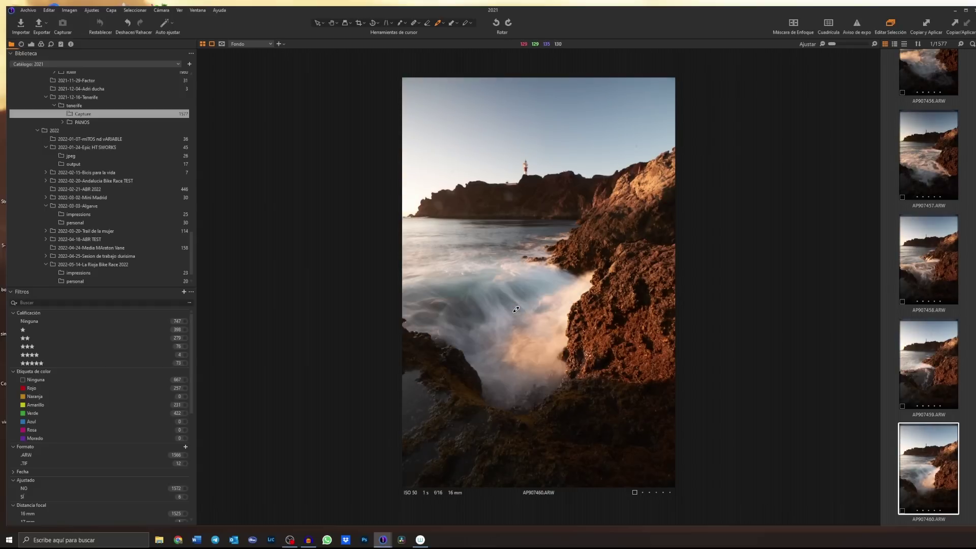
pyautogui.press('Right')
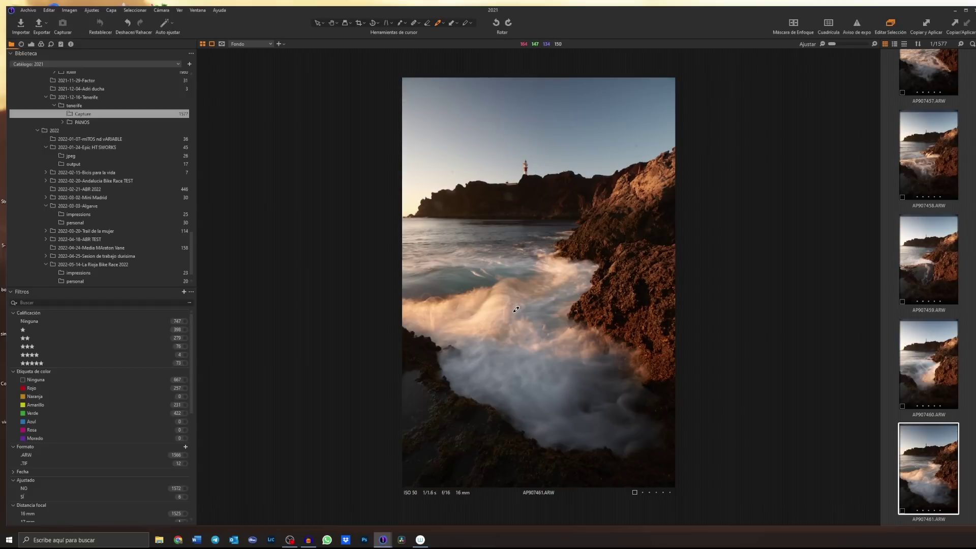
pyautogui.press('Left')
pyautogui.press('Left')
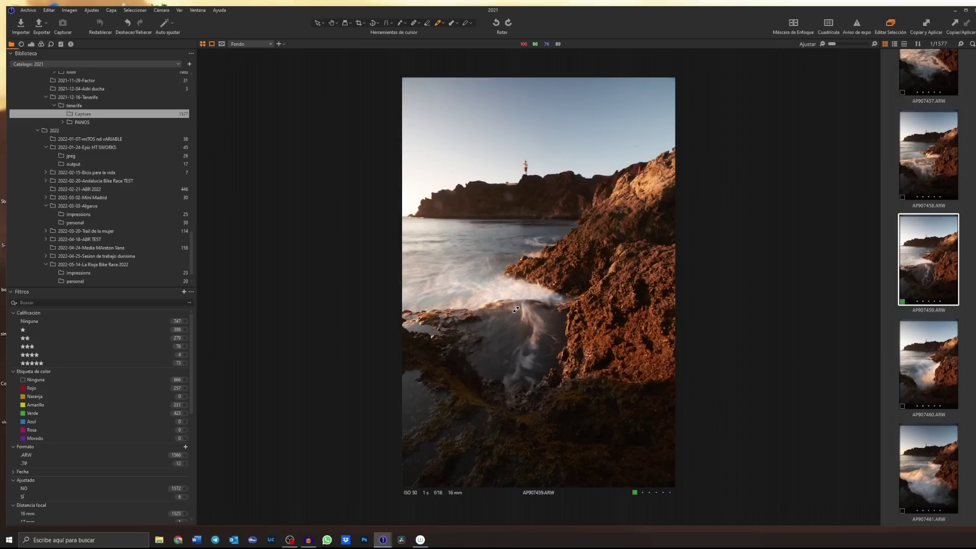
# Give AP907459 and AP907460 a green colour label.
pyautogui.press('+')
pyautogui.press('Right')
# Continue reviewing frames from AP907461 through to AP907480.
pyautogui.press('Right')
pyautogui.press('Left')
pyautogui.press('+')
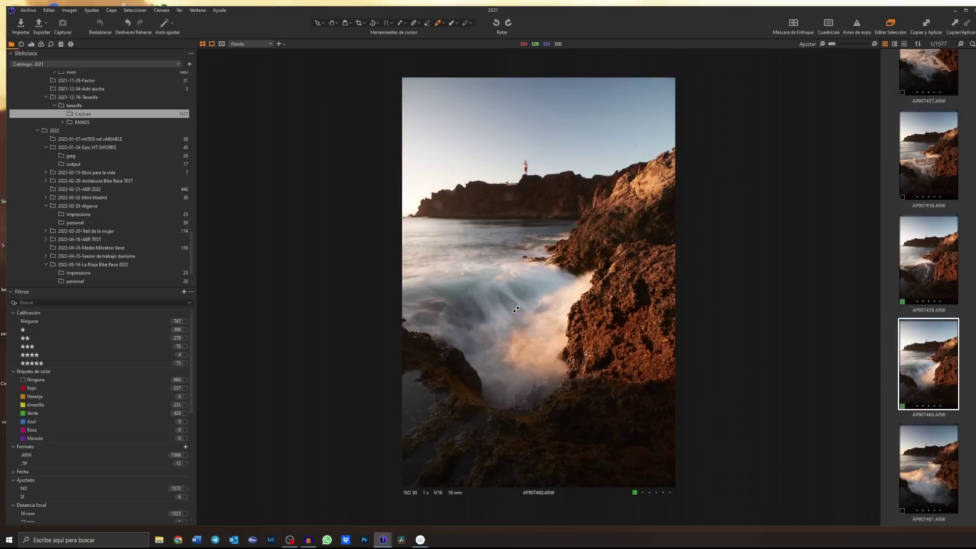
pyautogui.press('Right')
pyautogui.press('Right')
pyautogui.press('Right')
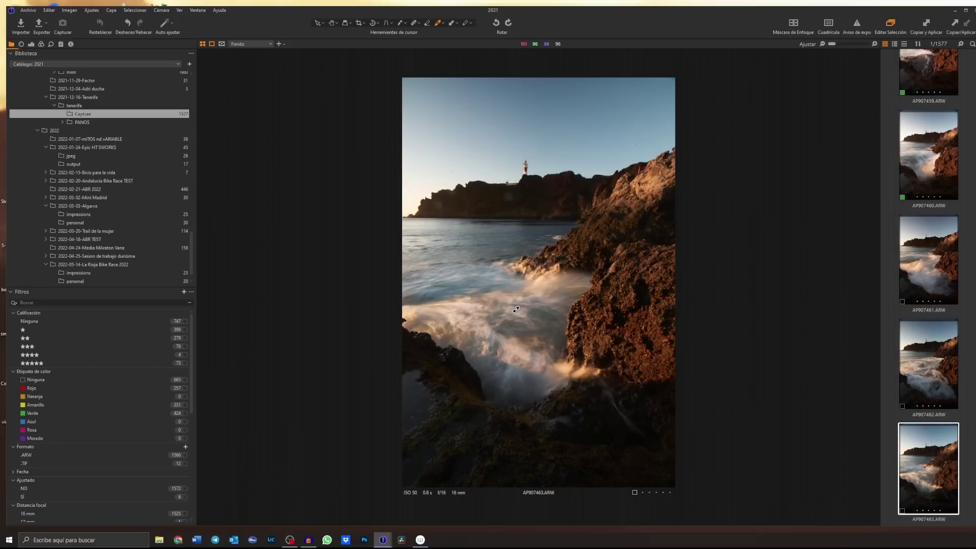
pyautogui.press('Left')
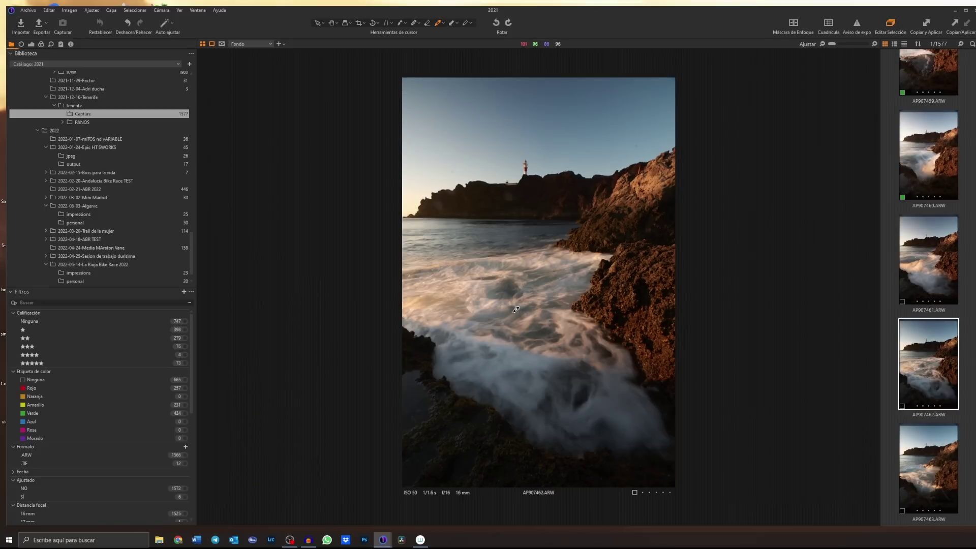
pyautogui.press('Right')
pyautogui.press('Right')
pyautogui.press('Right')
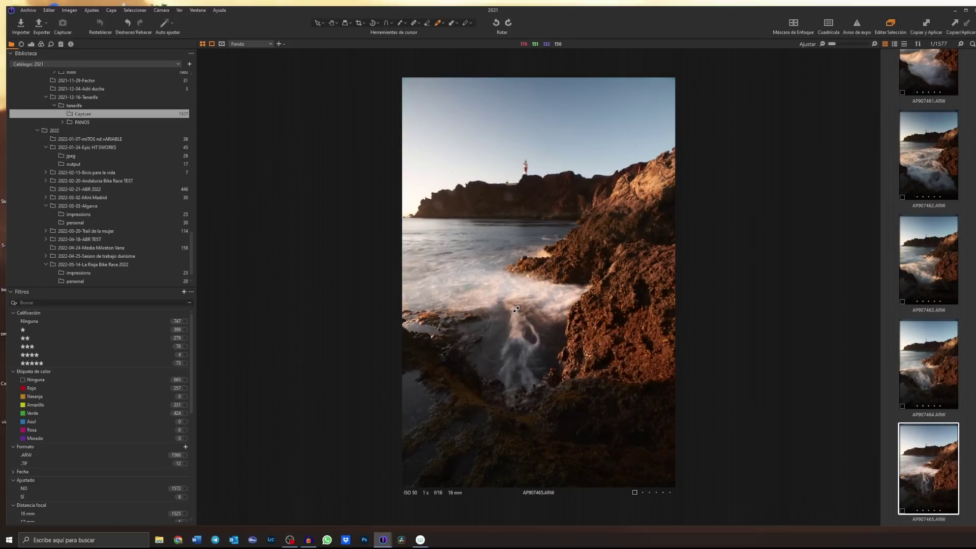
pyautogui.press('Right')
pyautogui.press('Right')
pyautogui.press('Right')
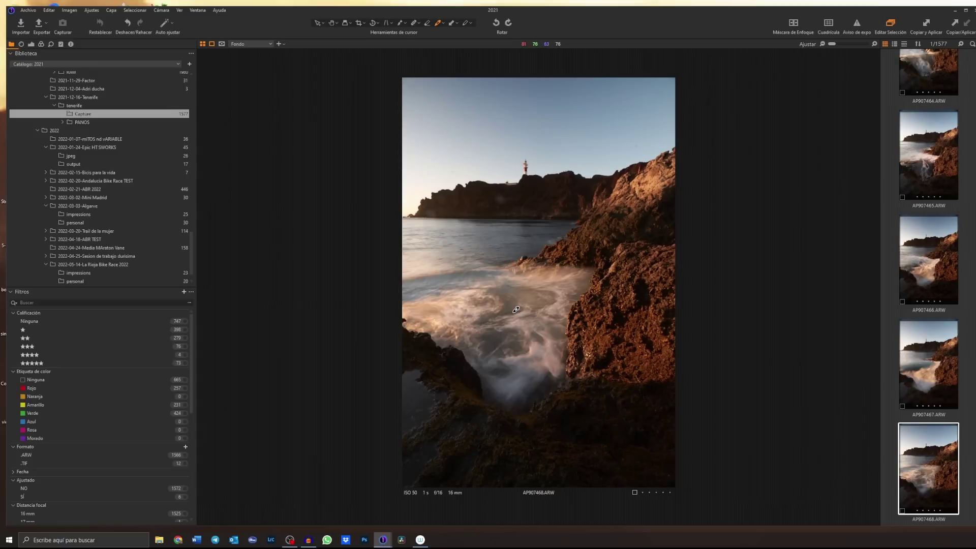
pyautogui.press('Right')
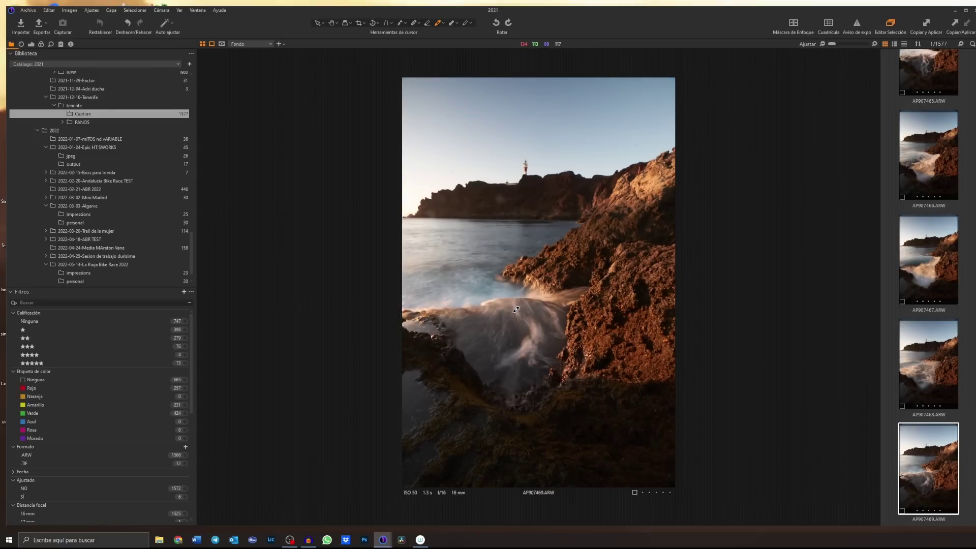
pyautogui.press('Right')
pyautogui.press('Right')
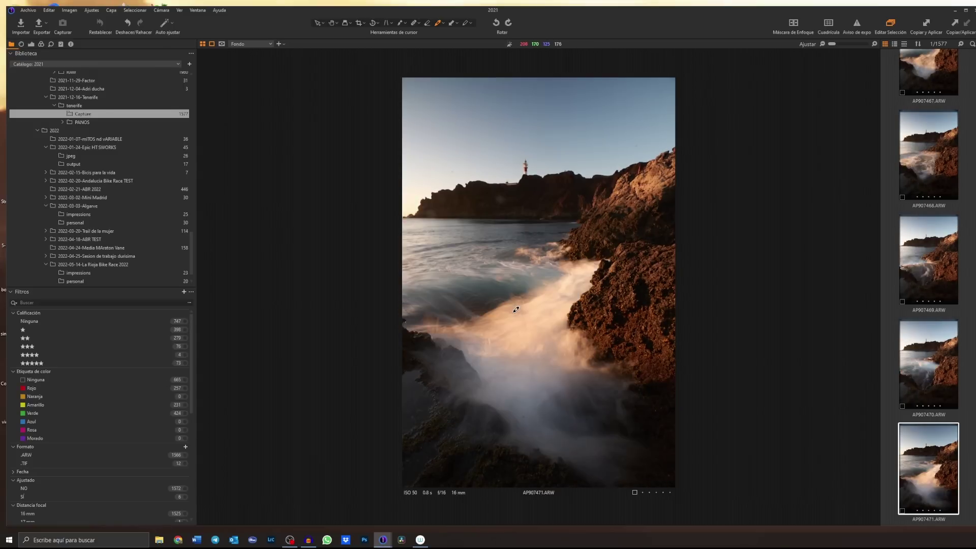
pyautogui.press('Right')
pyautogui.press('Right')
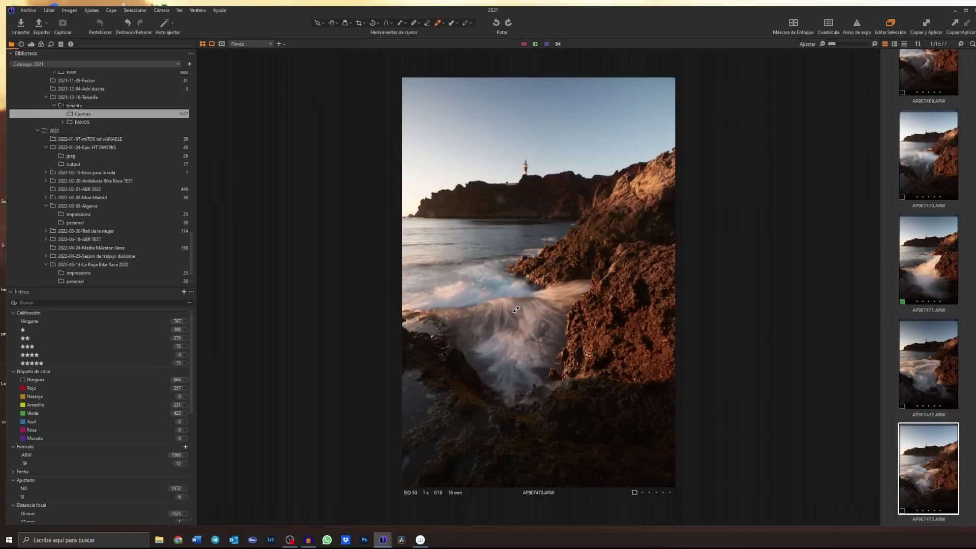
pyautogui.press('Right')
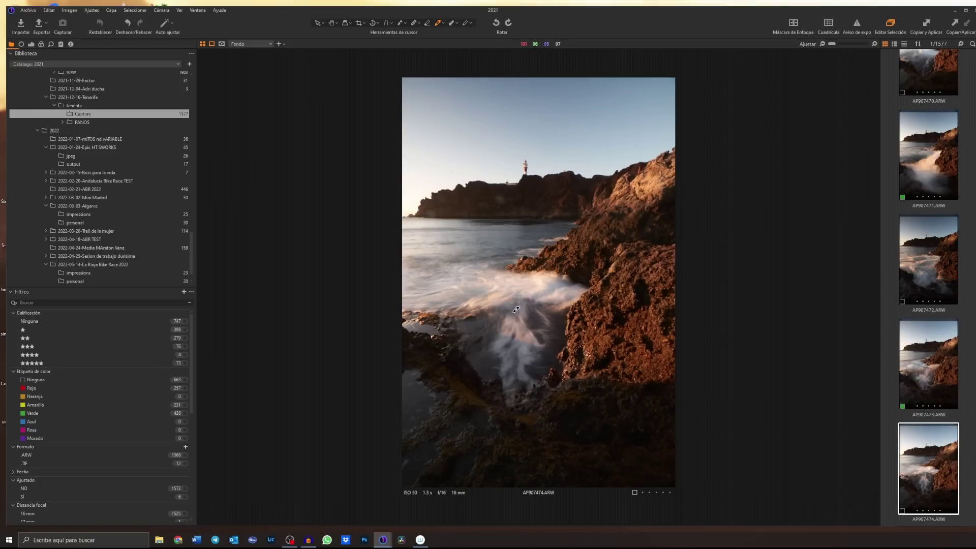
pyautogui.press('Right')
pyautogui.press('Right')
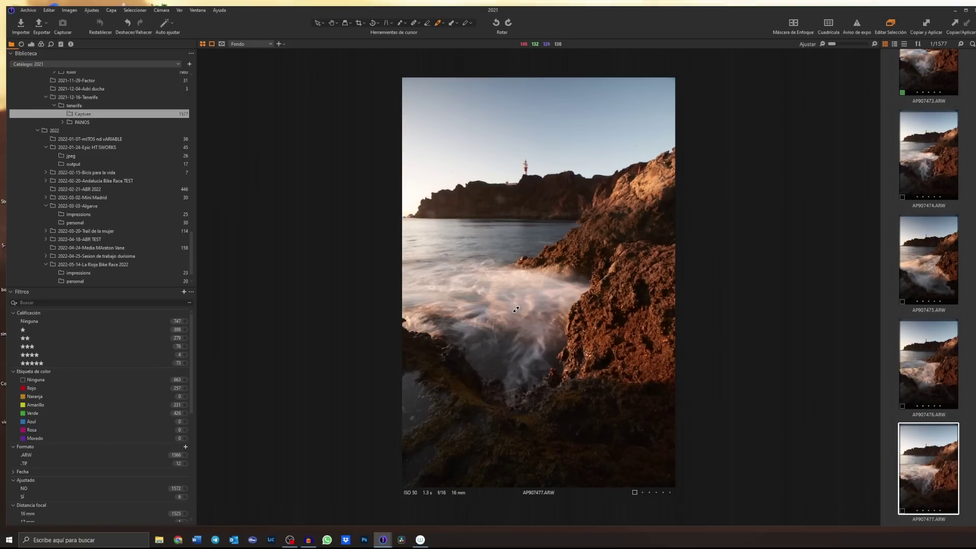
pyautogui.press('Right')
pyautogui.press('Right')
pyautogui.press('Right')
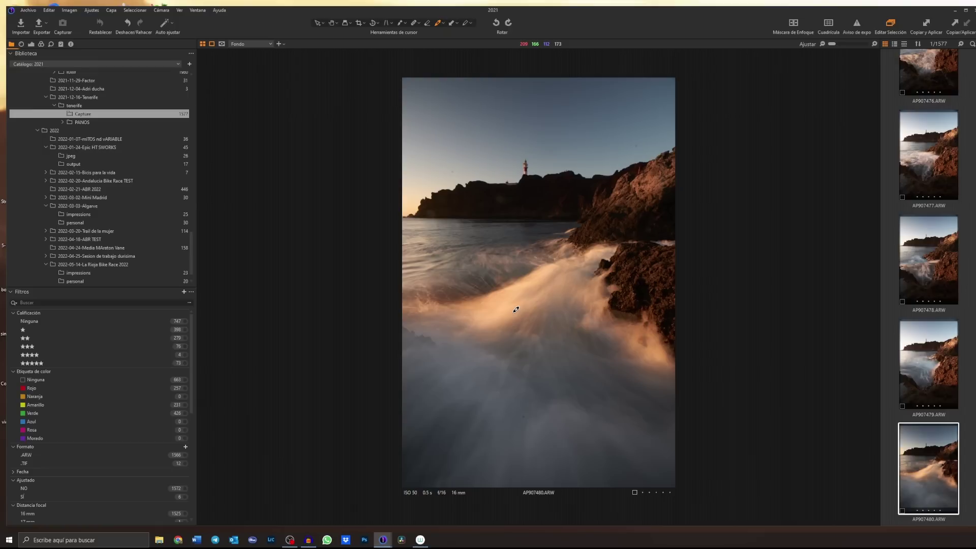
# Rate AP907481 five stars.
pyautogui.press('Right')
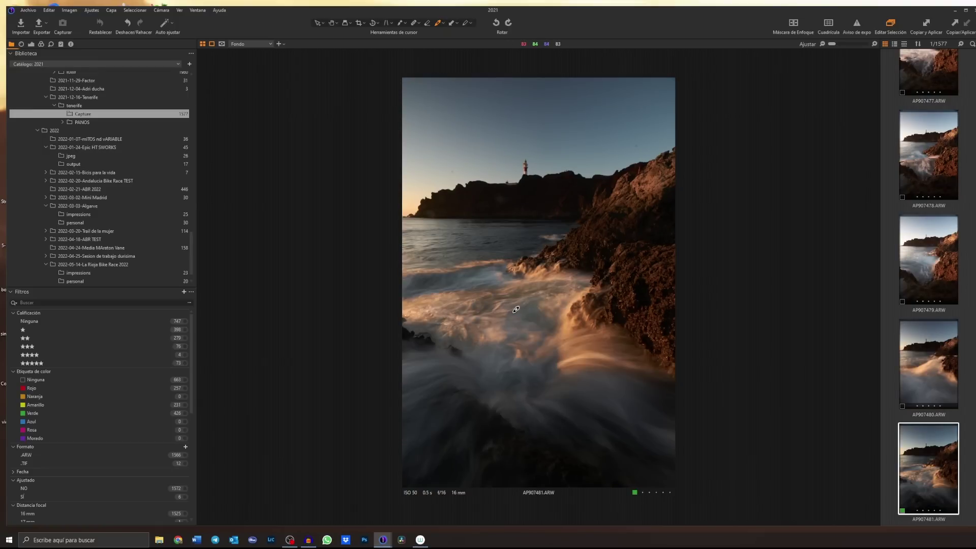
pyautogui.press('Left')
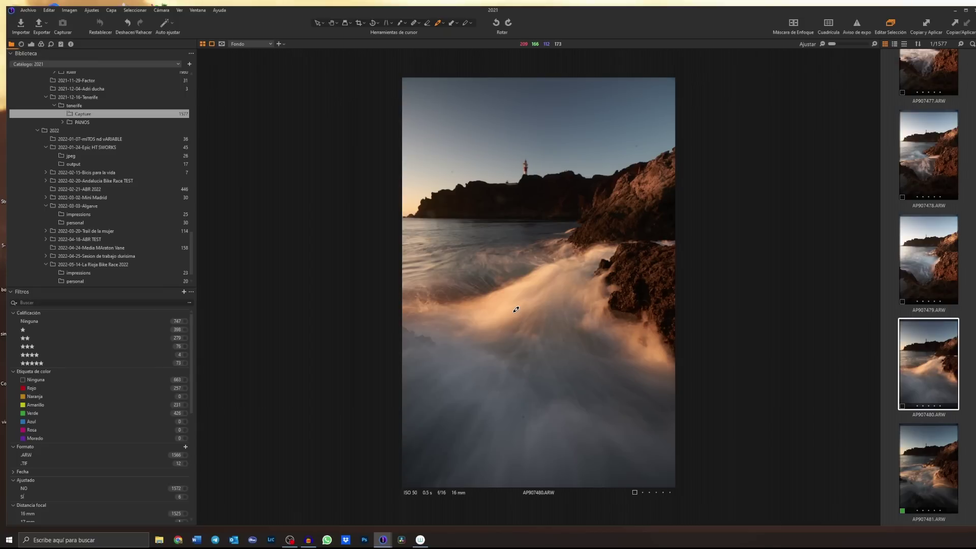
pyautogui.press('Right')
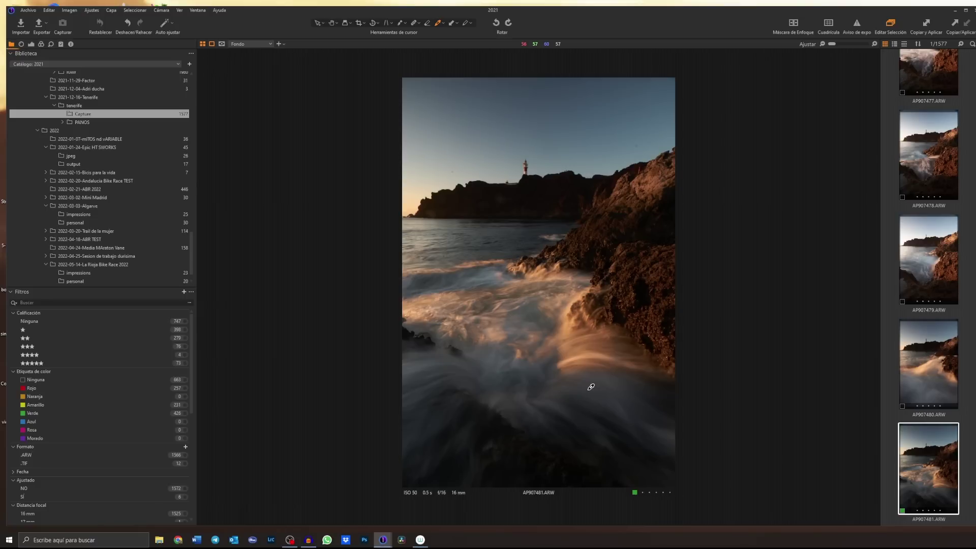
pyautogui.press('5')
# Compare AP907481 against the neighbouring shots AP907482 and AP907483.
pyautogui.press('Right')
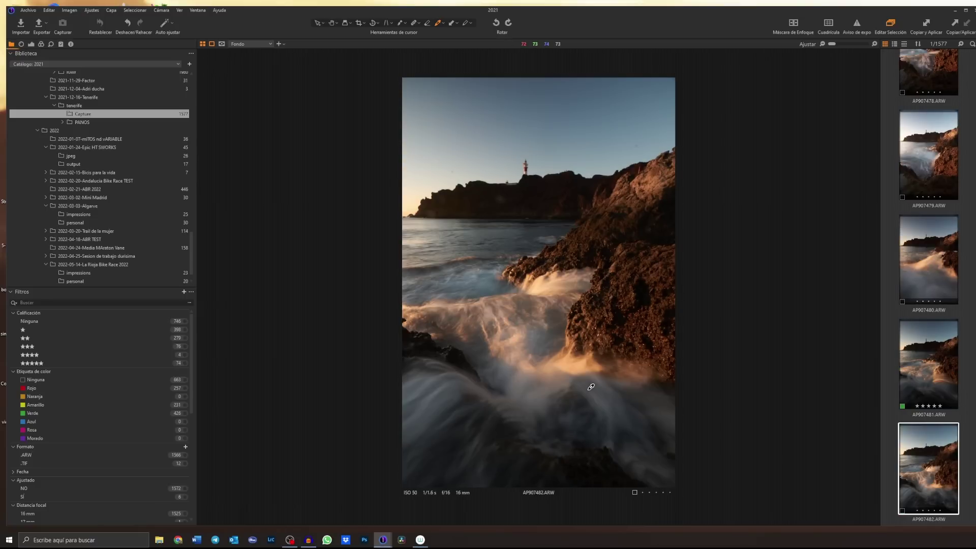
pyautogui.press('Left')
pyautogui.press('Right')
pyautogui.press('Left')
pyautogui.press('Right')
pyautogui.press('Left')
pyautogui.press('Right')
pyautogui.press('Right')
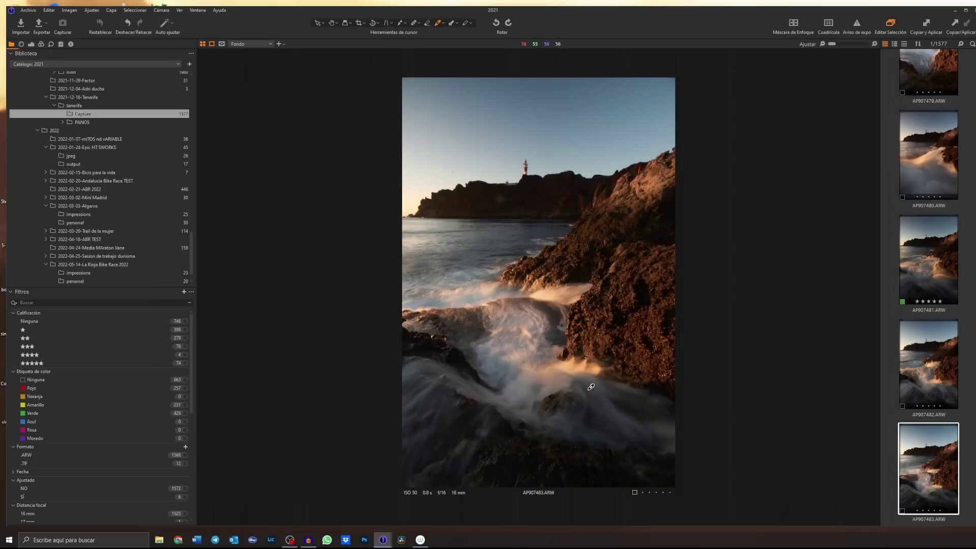
# Step back and forth through the shots following AP907482.
pyautogui.press('Right')
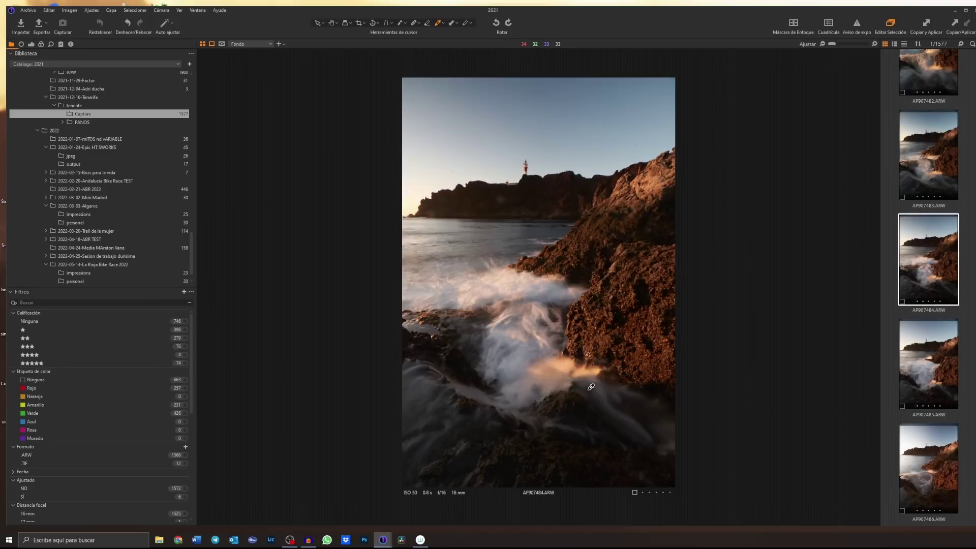
pyautogui.press('Left')
pyautogui.press('Left')
pyautogui.press('Left')
pyautogui.press('Left')
pyautogui.press('Right')
pyautogui.press('Left')
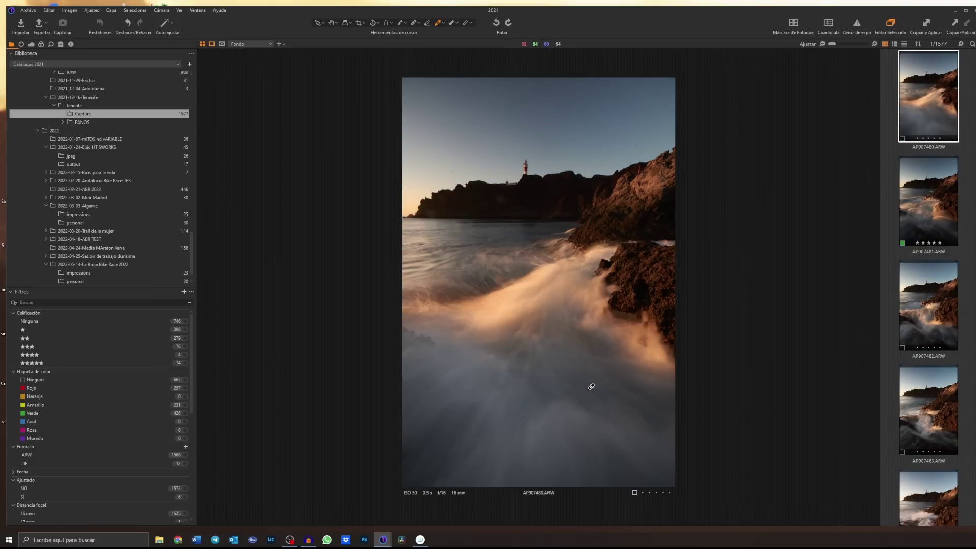
pyautogui.press('Right')
pyautogui.press('Right')
pyautogui.press('Right')
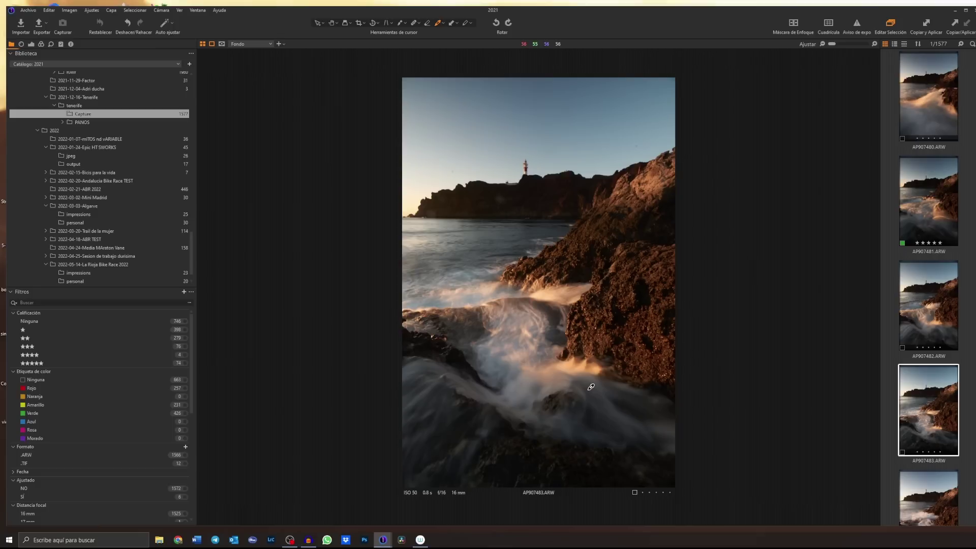
pyautogui.press('Right')
pyautogui.press('Right')
pyautogui.press('Right')
pyautogui.press('Right')
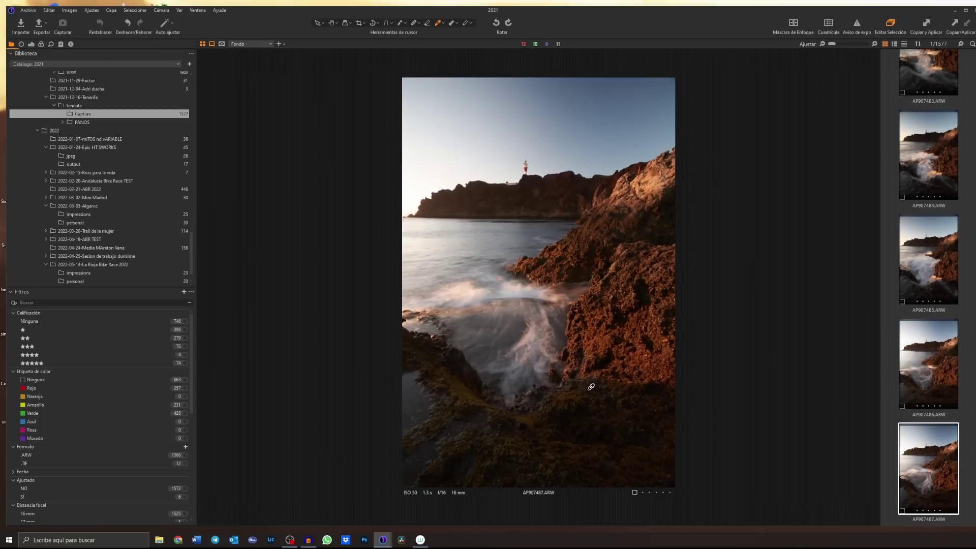
pyautogui.press('Right')
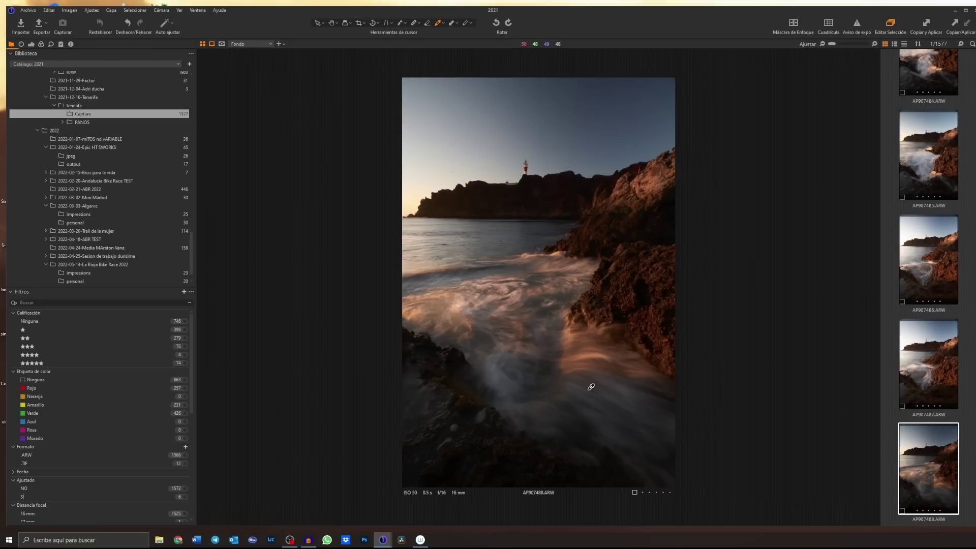
pyautogui.press('Left')
pyautogui.press('Left')
pyautogui.press('Left')
pyautogui.press('Left')
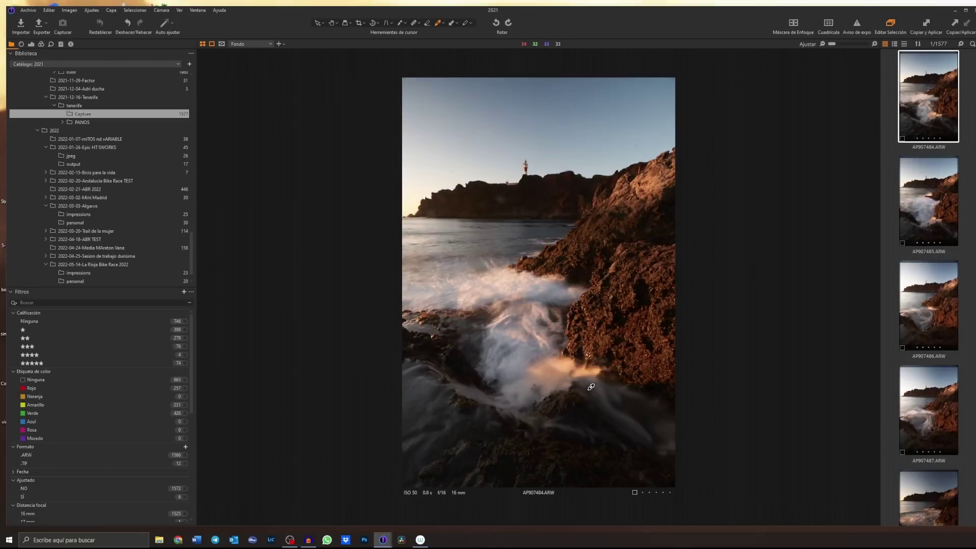
pyautogui.press('Left')
pyautogui.press('Left')
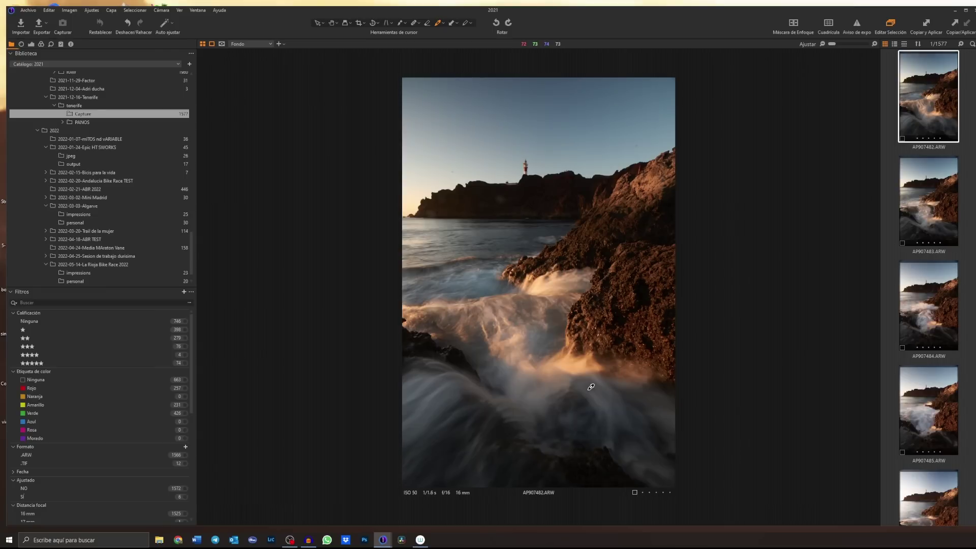
pyautogui.press('Left')
pyautogui.press('Right')
pyautogui.press('Right')
pyautogui.press('Right')
pyautogui.press('Right')
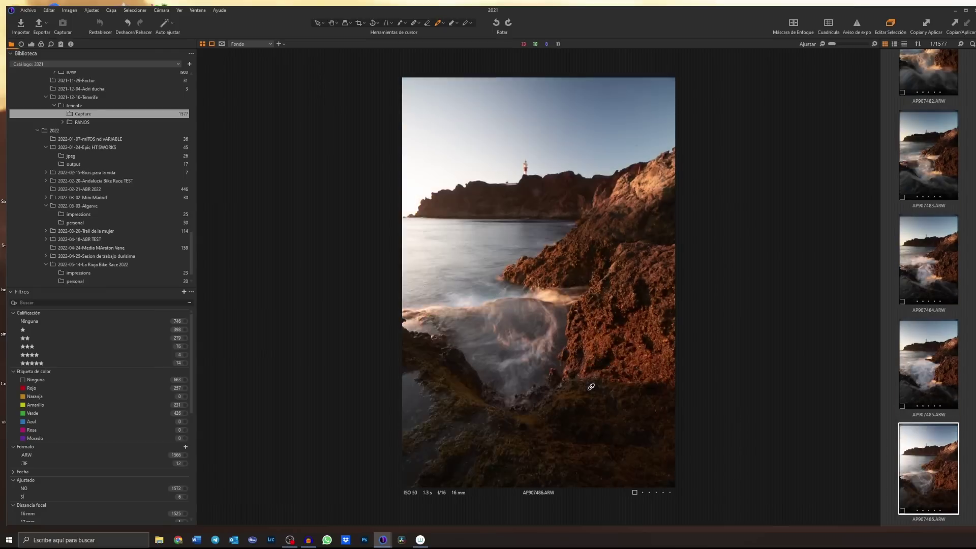
pyautogui.press('Right')
pyautogui.press('Right')
# Give AP907488 a green colour label.
pyautogui.press('Right')
pyautogui.press('Right')
pyautogui.press('Right')
pyautogui.press('Right')
pyautogui.press('Right')
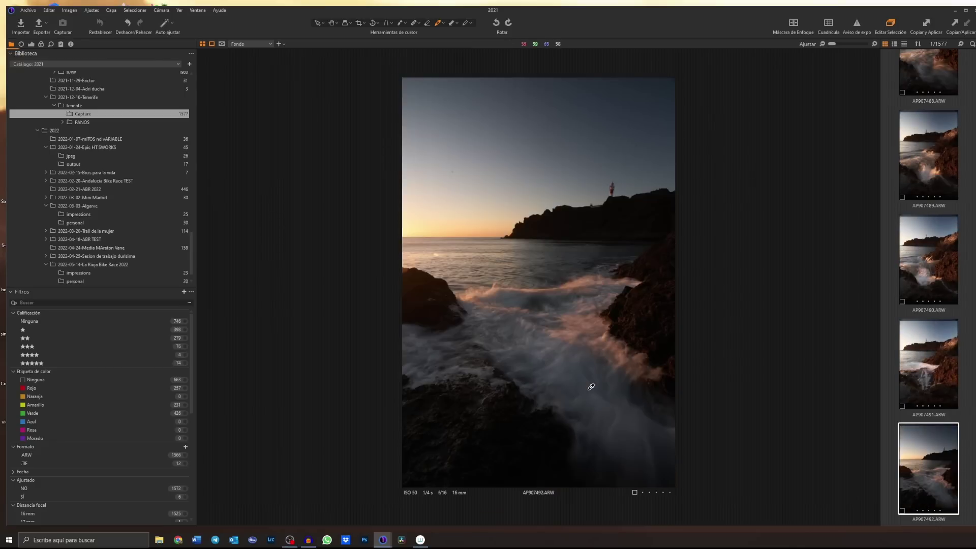
pyautogui.press('Left')
pyautogui.press('Left')
pyautogui.press('Left')
pyautogui.press('Left')
pyautogui.press('+')
pyautogui.press('Right')
pyautogui.press('Right')
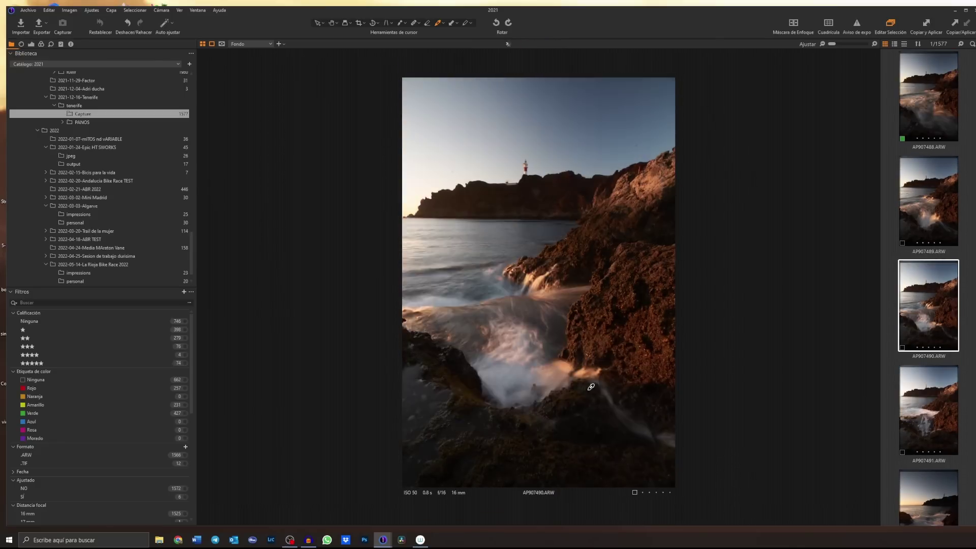
pyautogui.press('Right')
# Review the shots through AP907507, then show the catalogue as a thumbnail grid.
pyautogui.press('Right')
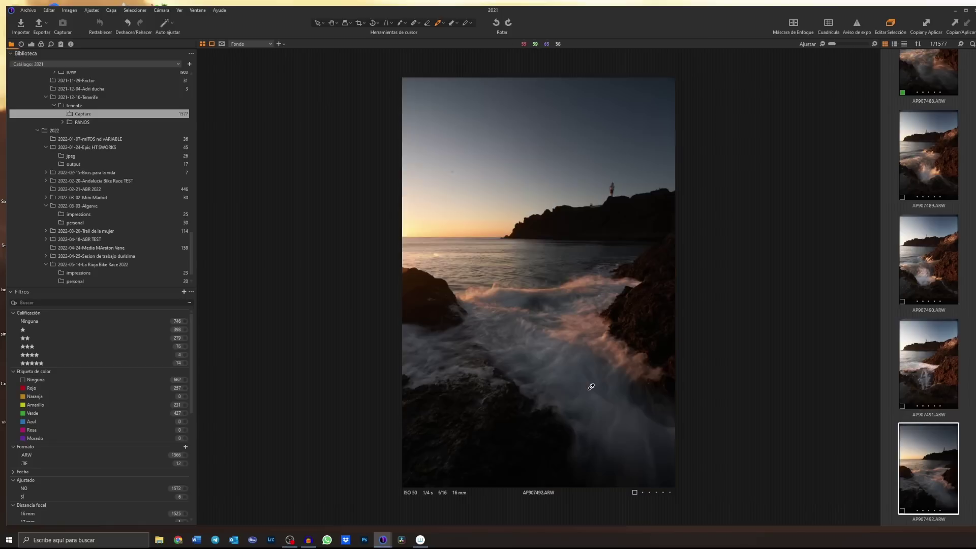
pyautogui.press('Right')
pyautogui.press('Right')
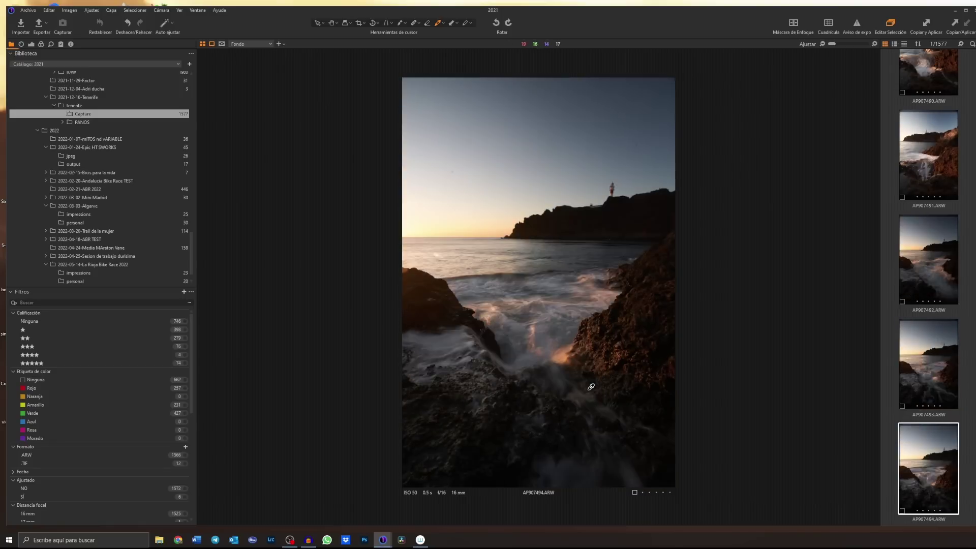
pyautogui.press('Right')
pyautogui.press('Right')
pyautogui.press('Right')
pyautogui.press('Right')
pyautogui.press('Right')
pyautogui.press('Right')
pyautogui.press('Right')
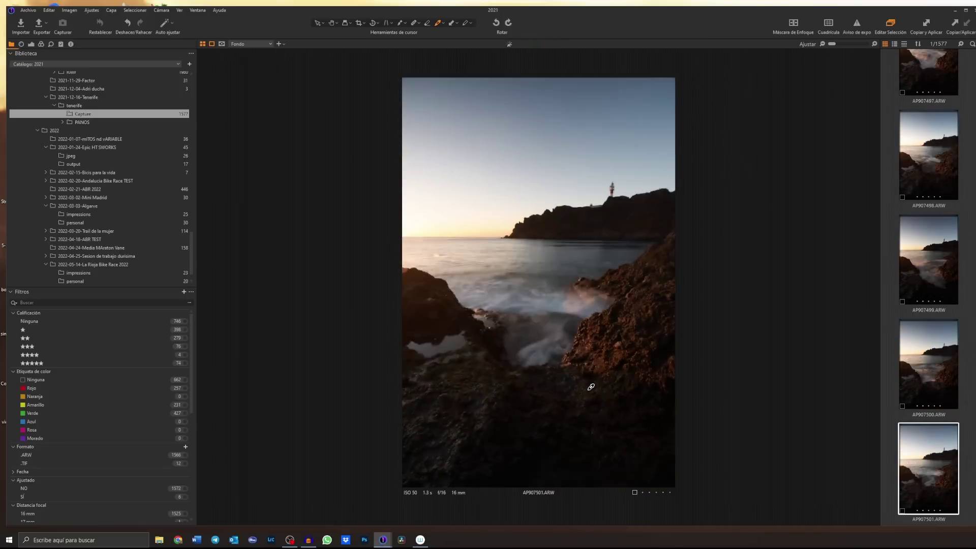
pyautogui.press('Right')
pyautogui.press('Right')
pyautogui.press('Right')
pyautogui.press('Right')
pyautogui.press('Right')
pyautogui.press('Right')
pyautogui.press('Right')
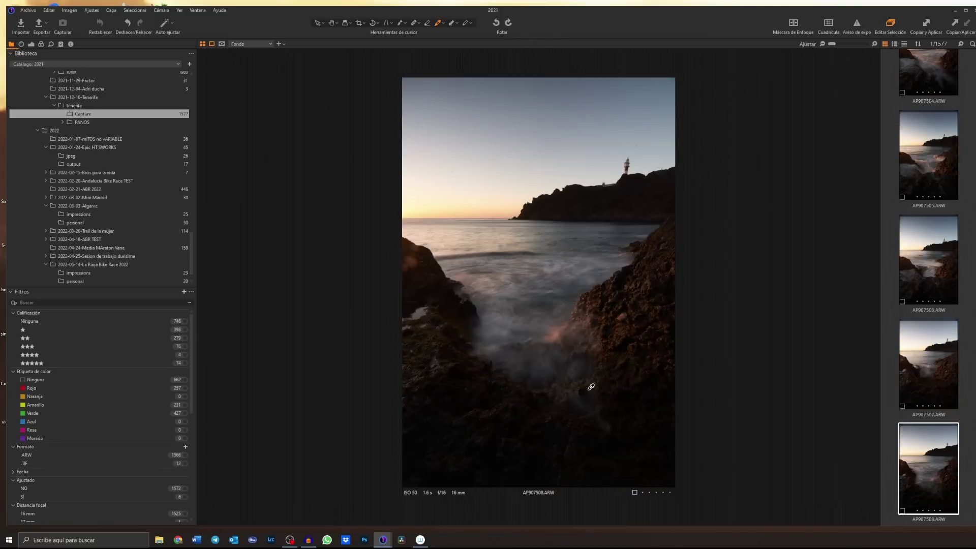
pyautogui.press('Right')
pyautogui.press('Right')
pyautogui.press('Left')
pyautogui.press('Left')
pyautogui.press('Left')
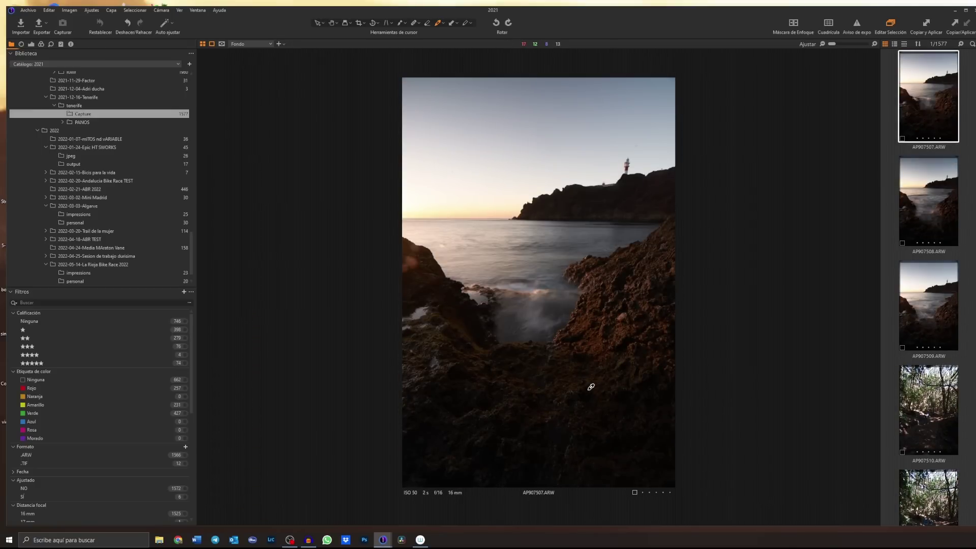
pyautogui.hotkey('ctrl', 'alt', 'v')
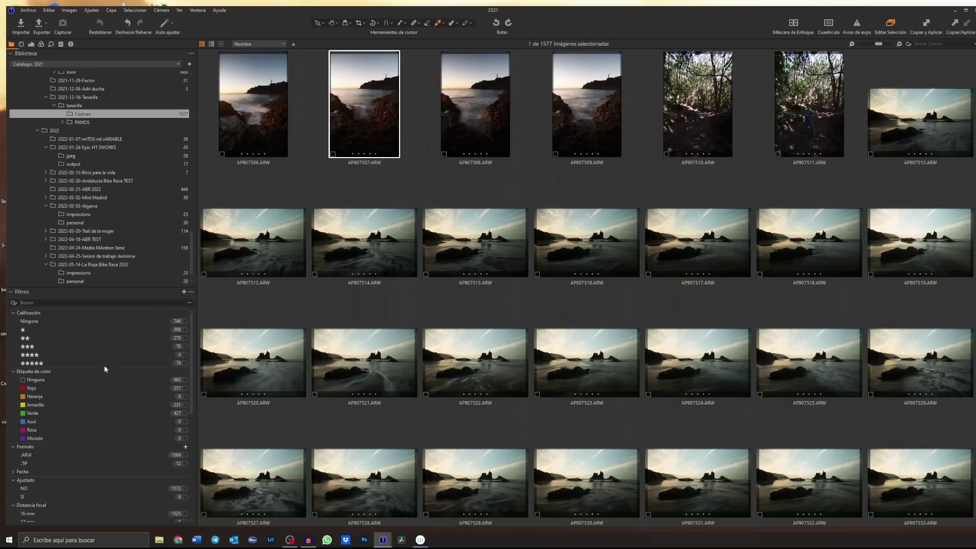
# Filter to green-labelled images and select the six lighthouse shots AP907459 to AP907488.
pyautogui.click(185, 413)
pyautogui.scroll(5, 415, 258)
pyautogui.scroll(5, 421, 255)
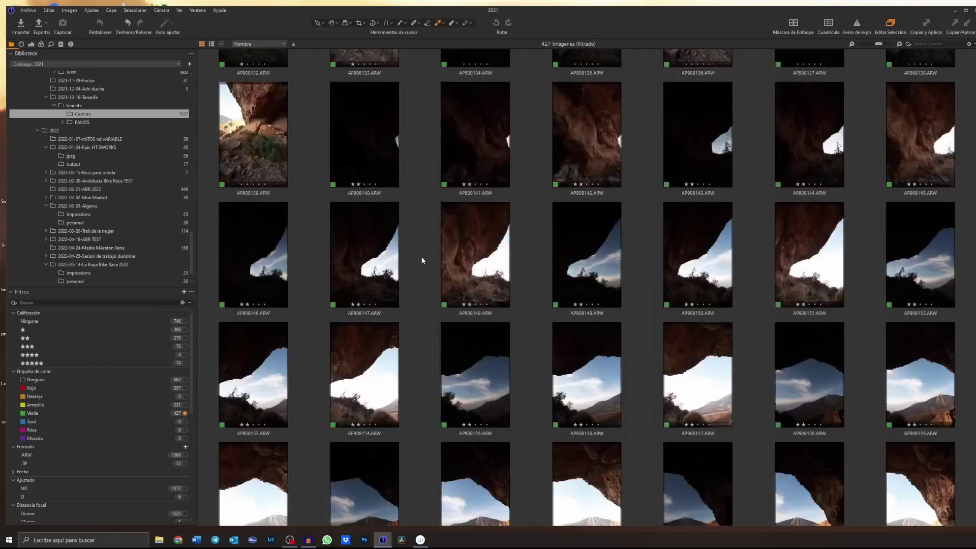
pyautogui.scroll(5, 422, 261)
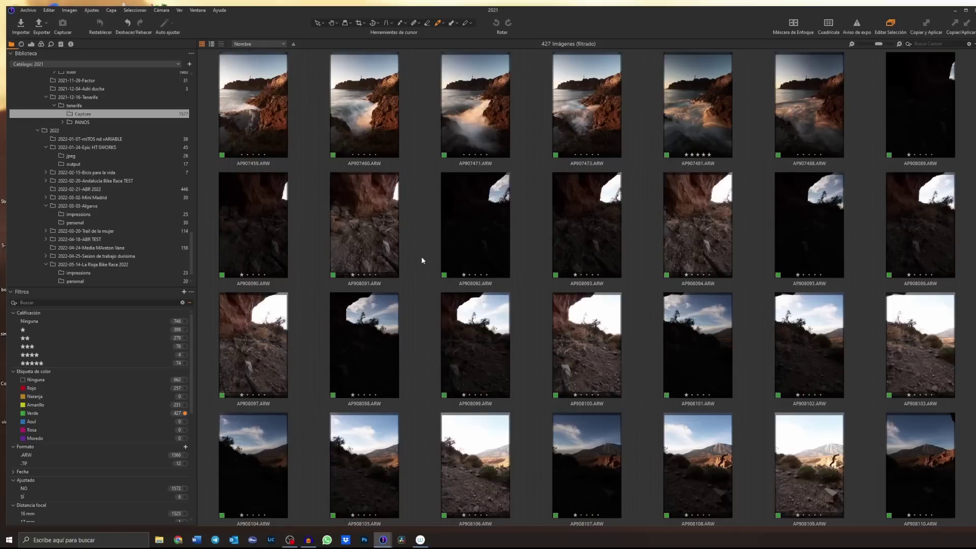
pyautogui.click(824, 129)
pyautogui.keyDown('shift'); pyautogui.click(260, 137); pyautogui.keyUp('shift')
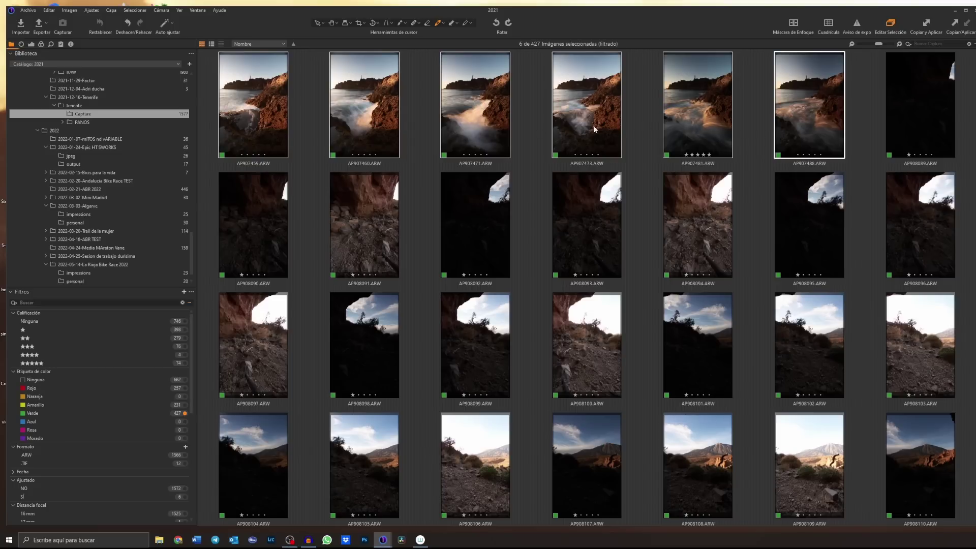
# View the six shots side by side, then open AP907481 alone.
pyautogui.doubleClick(364, 135)
pyautogui.press('Left')
pyautogui.press('Left')
pyautogui.press('Left')
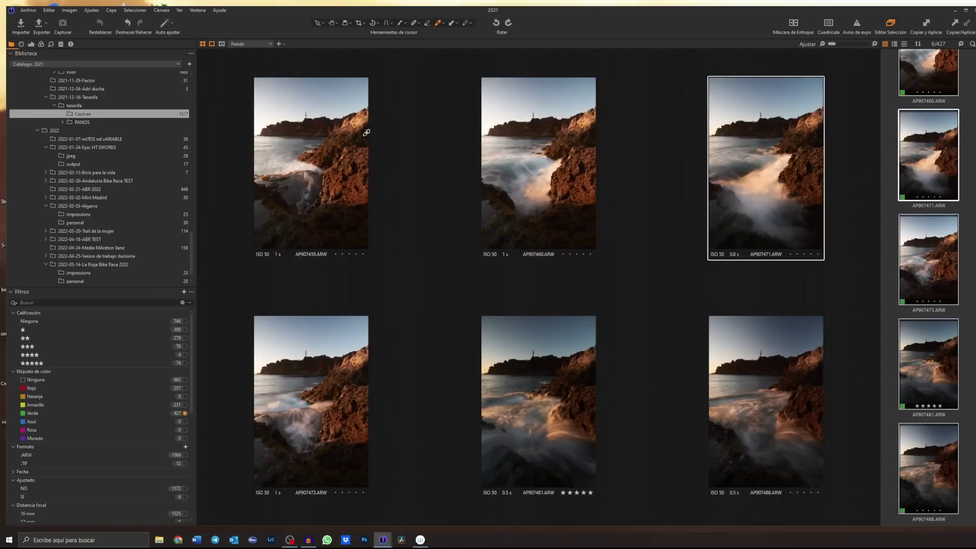
pyautogui.press('Left')
pyautogui.press('Left')
pyautogui.press('Right')
pyautogui.press('Right')
pyautogui.press('Right')
pyautogui.press('Right')
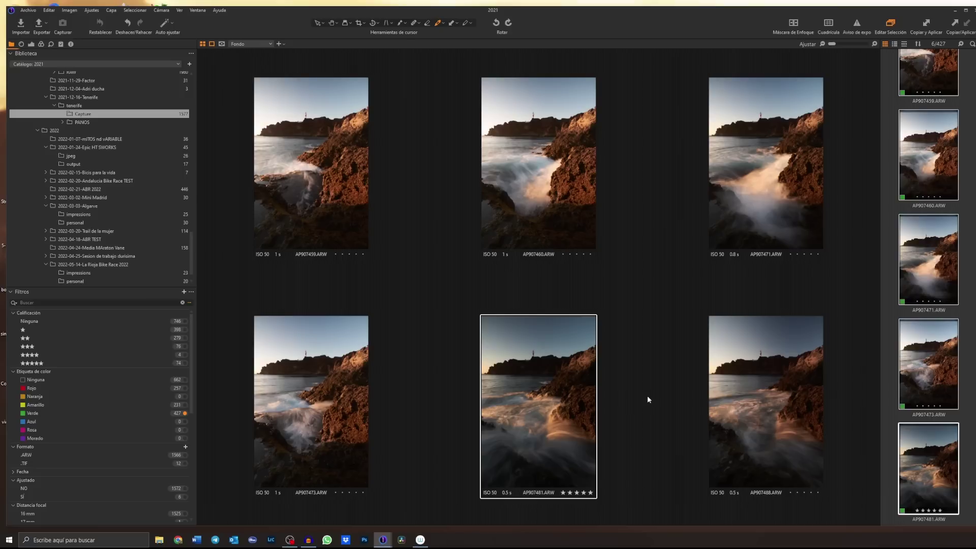
pyautogui.click(954, 458)
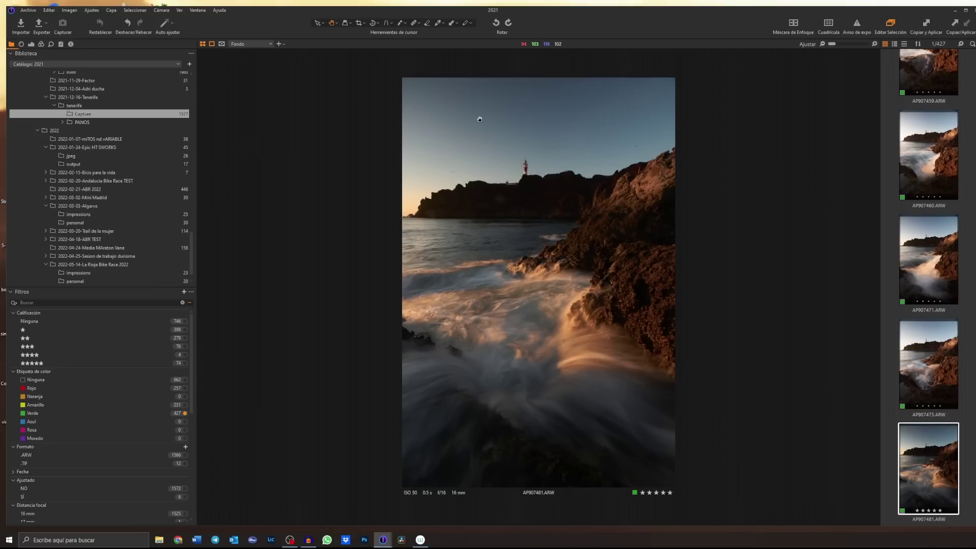
# Set the base curve to Película de sombra extra after briefly trying Respuesta lineal.
pyautogui.click(21, 44)
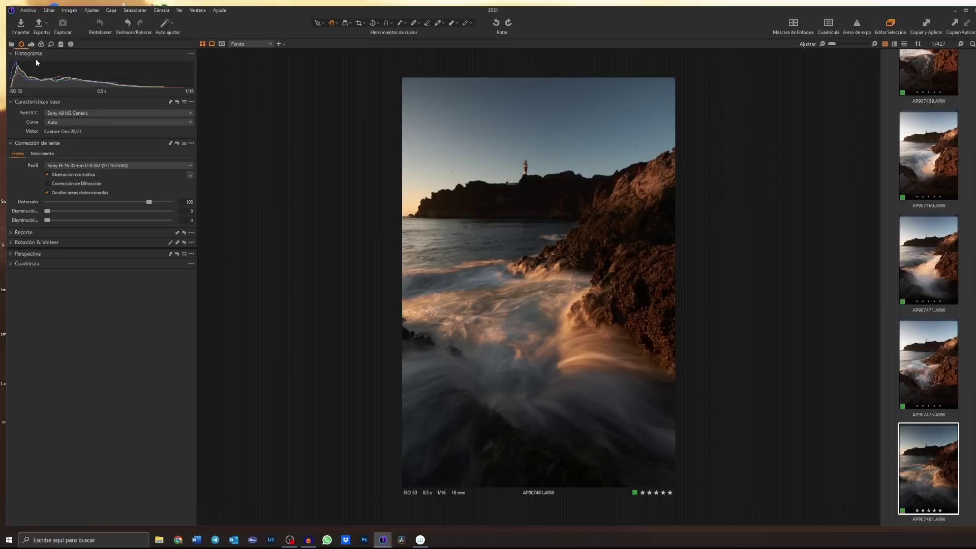
pyautogui.click(70, 122)
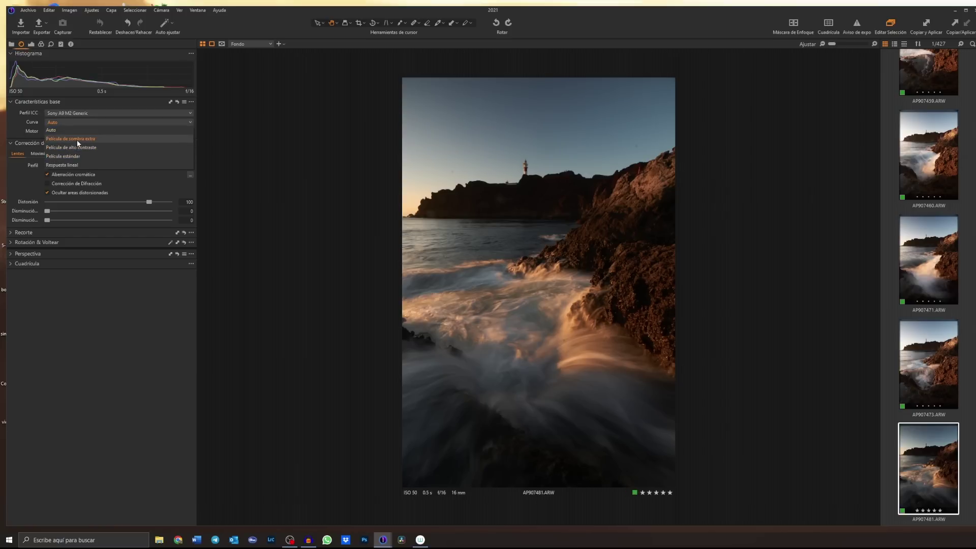
pyautogui.click(78, 138)
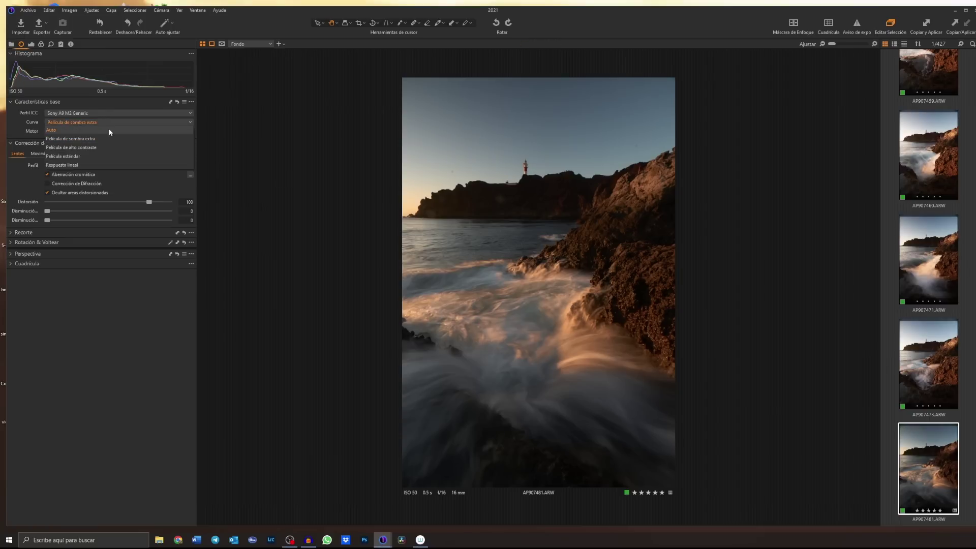
pyautogui.click(82, 165)
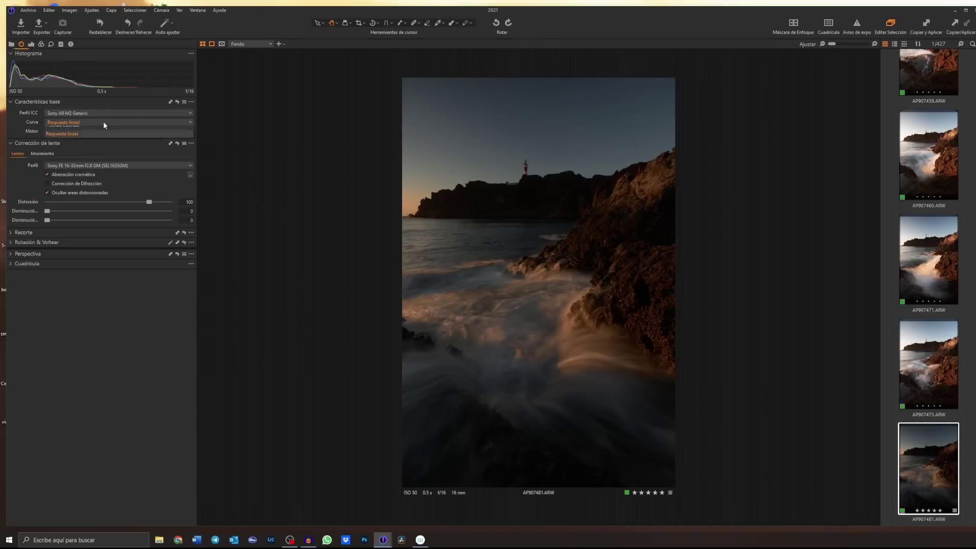
pyautogui.click(103, 122)
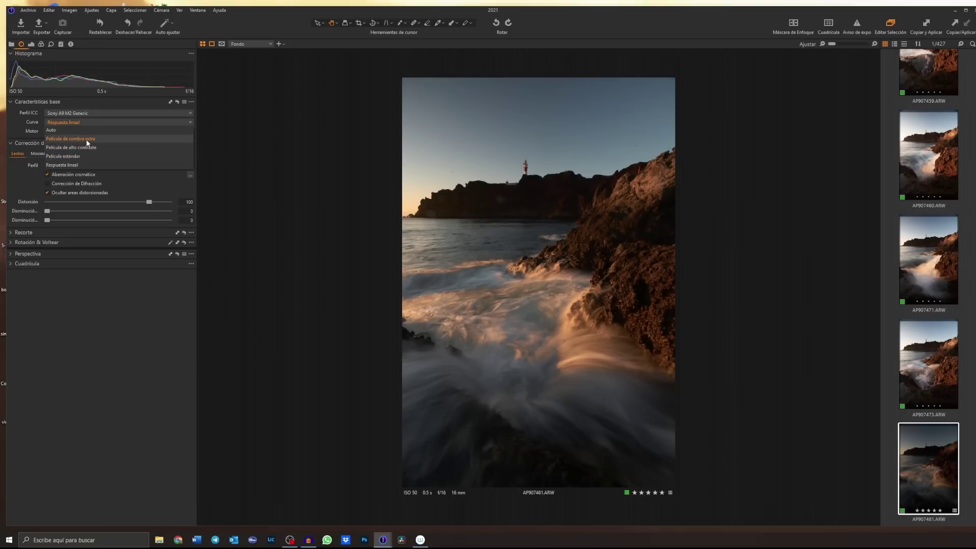
pyautogui.click(87, 139)
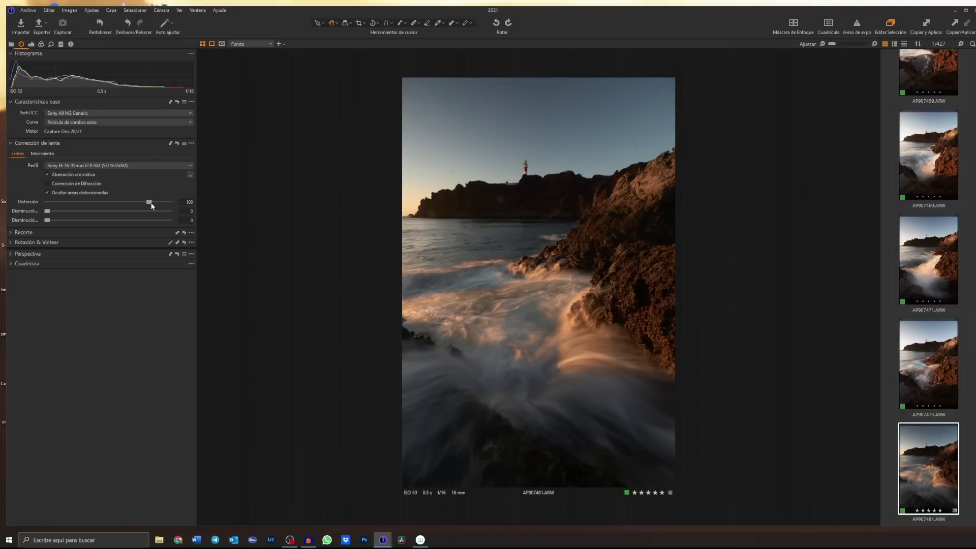
# Keep distortion correction at 100 and raise light falloff correction to about 95.
pyautogui.moveTo(150, 203); pyautogui.dragTo(49, 205)
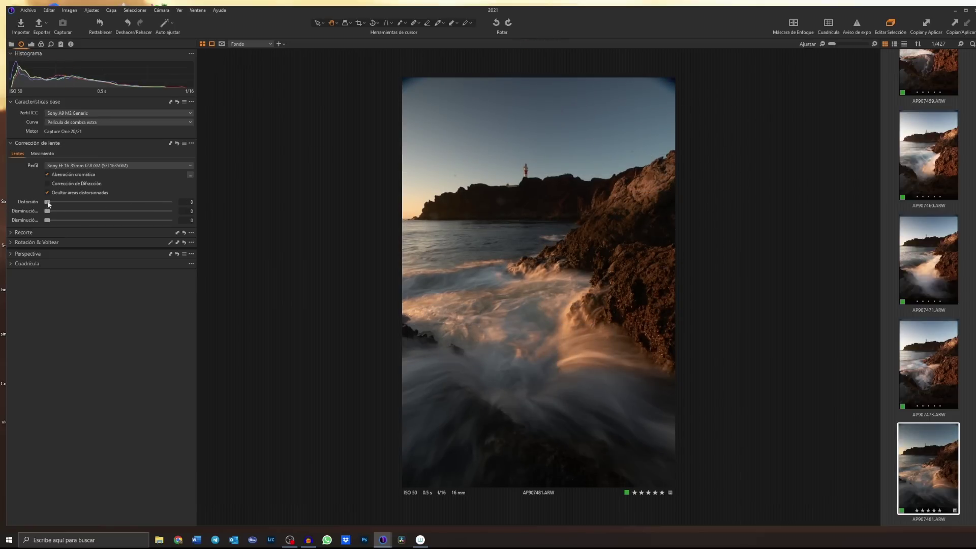
pyautogui.moveTo(48, 202); pyautogui.dragTo(151, 208)
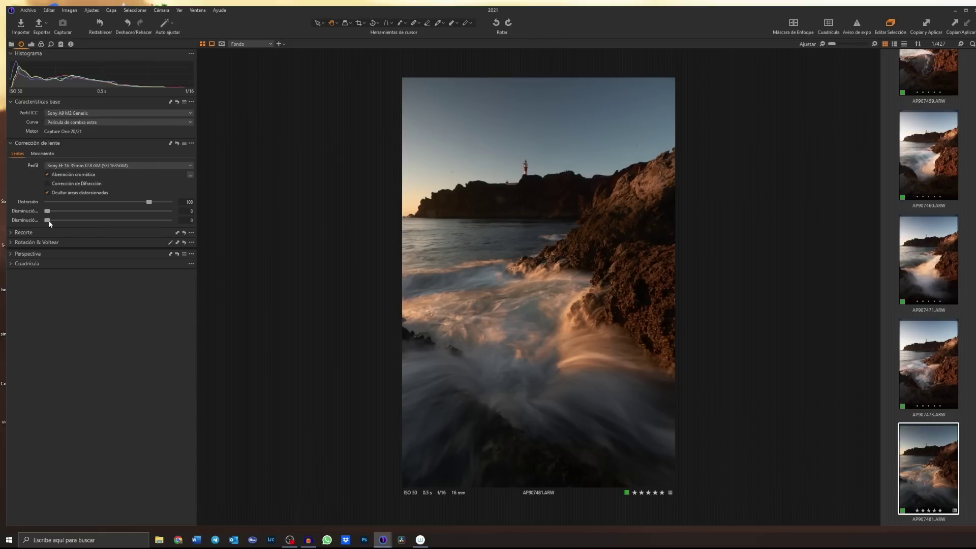
pyautogui.moveTo(47, 220); pyautogui.dragTo(148, 221)
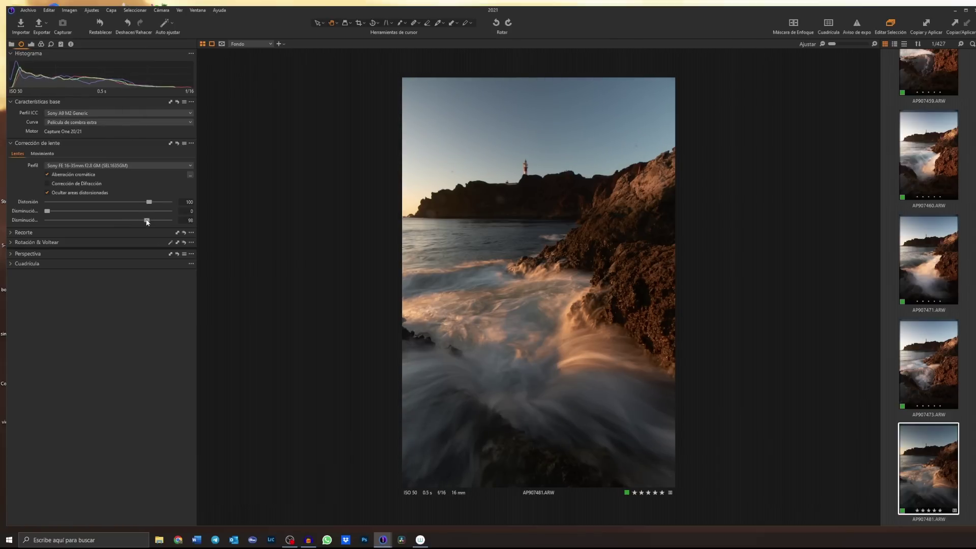
pyautogui.moveTo(48, 211); pyautogui.dragTo(162, 212)
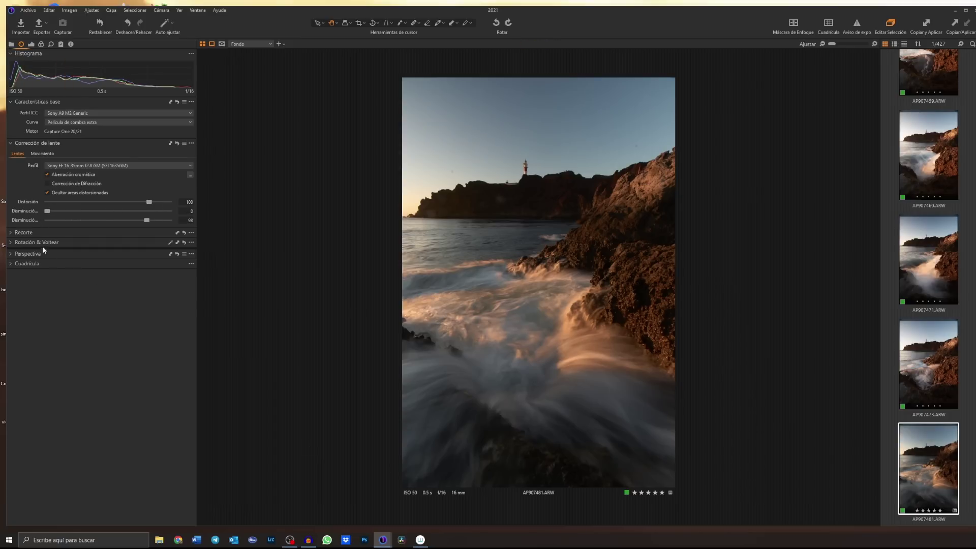
# Draw a straighten line along the sea horizon, setting rotation to -0.11.
pyautogui.click(11, 243)
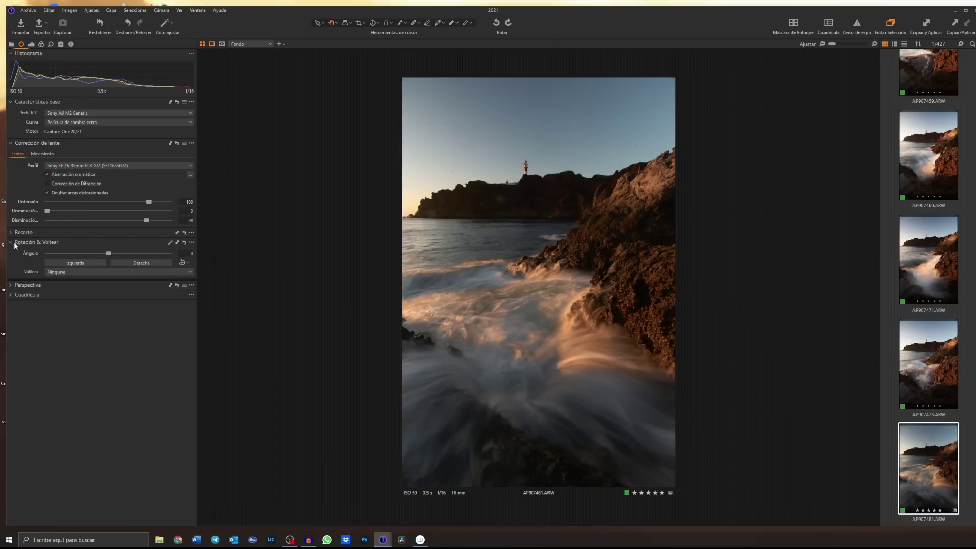
pyautogui.click(182, 263)
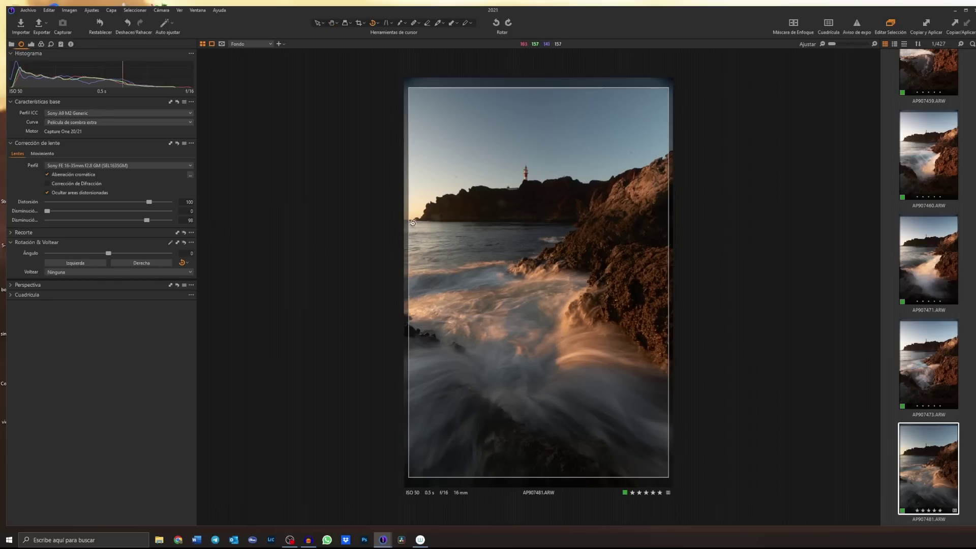
pyautogui.moveTo(430, 219); pyautogui.dragTo(606, 221)
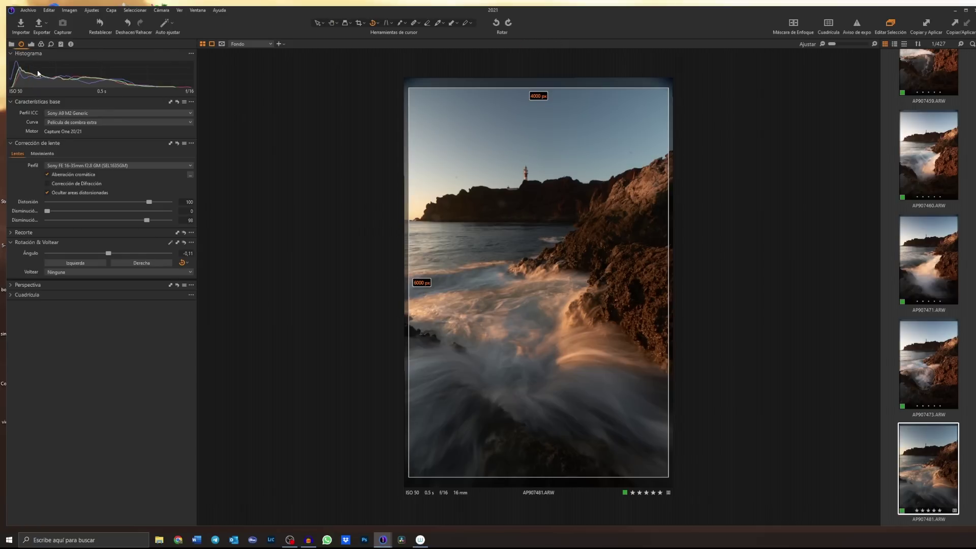
pyautogui.press('h')
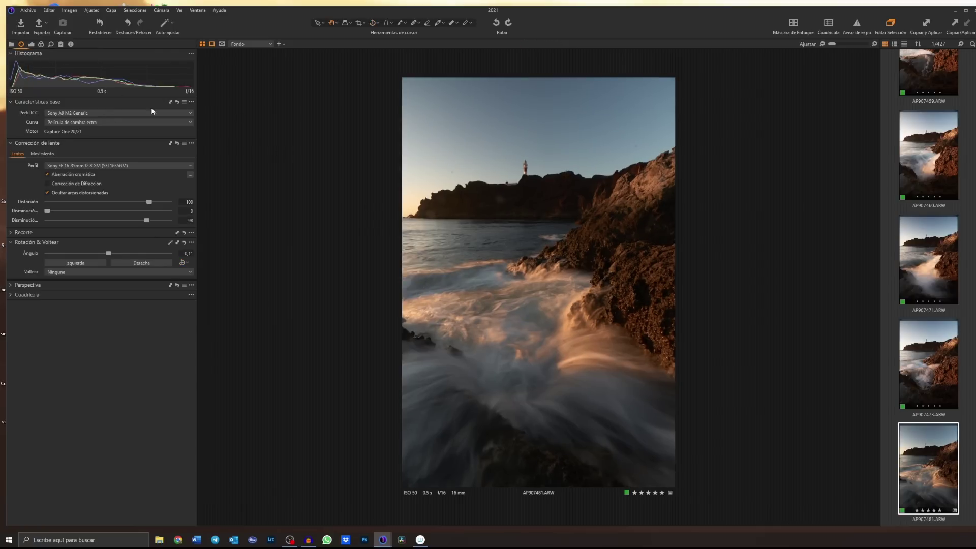
# Zoom to 100% and inspect the sky, cliffs and lighthouse for dust spots.
pyautogui.click(31, 44)
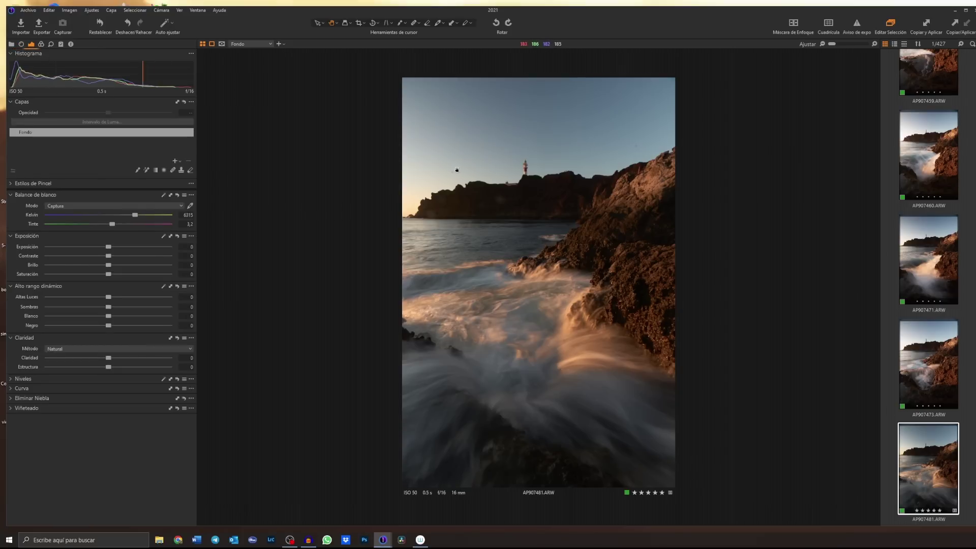
pyautogui.moveTo(448, 169)
pyautogui.mouseDown()
pyautogui.moveTo(514, 294)
pyautogui.moveTo(557, 198)
pyautogui.moveTo(488, 296)
pyautogui.mouseUp()
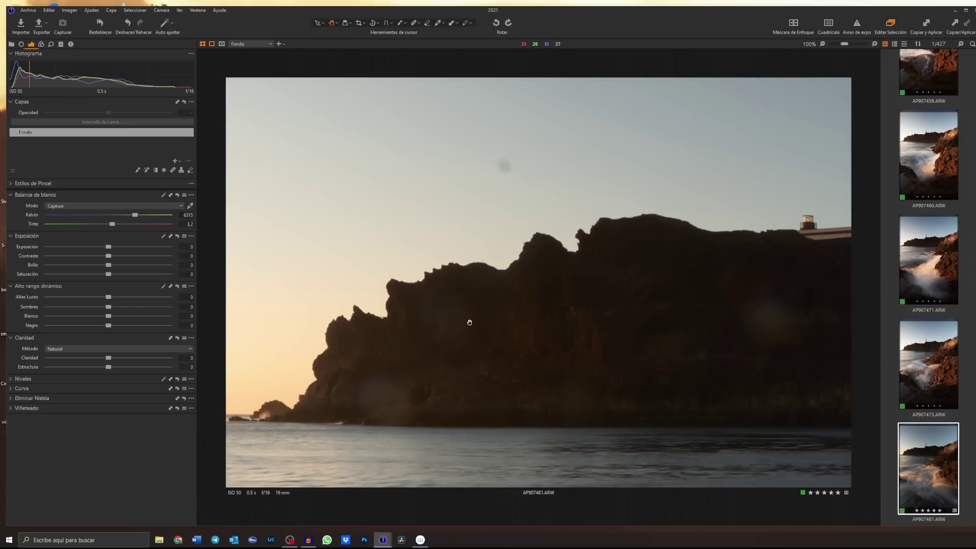
pyautogui.moveTo(780, 327)
pyautogui.mouseDown()
pyautogui.moveTo(640, 315)
pyautogui.moveTo(610, 220)
pyautogui.mouseUp()
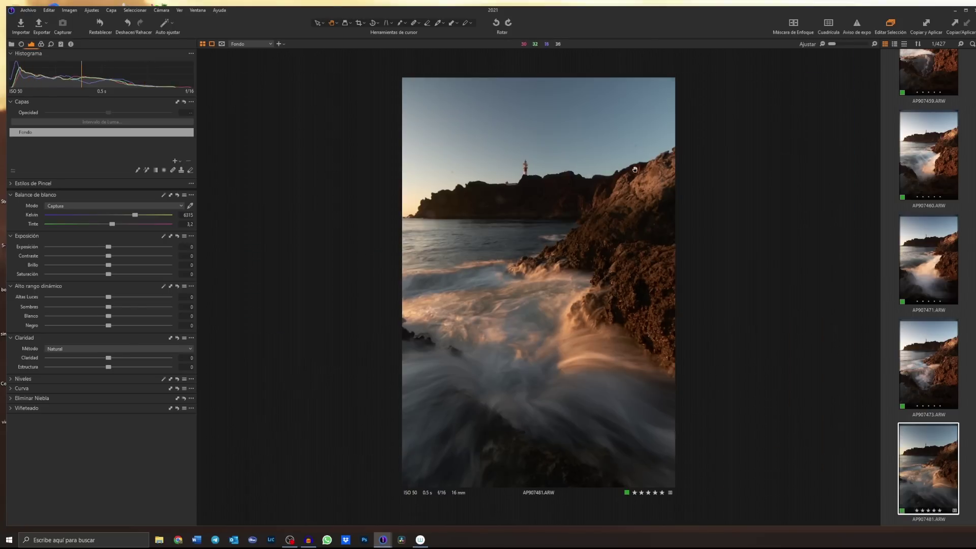
pyautogui.moveTo(631, 157); pyautogui.dragTo(642, 243)
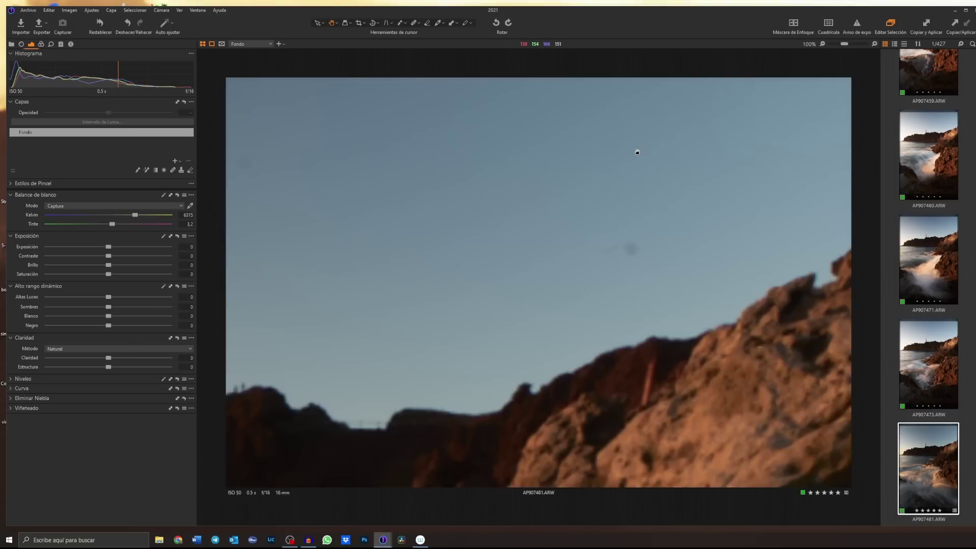
pyautogui.click(620, 235)
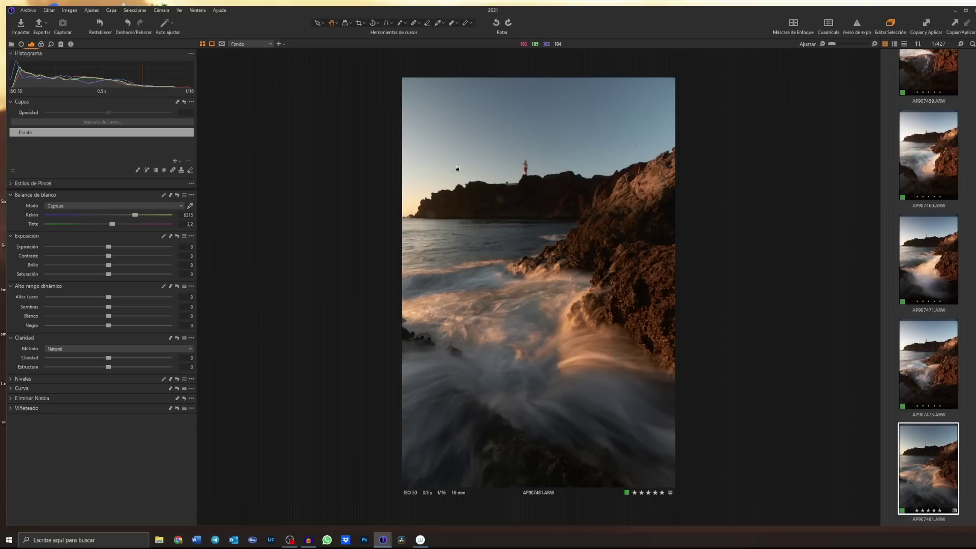
pyautogui.click(635, 139)
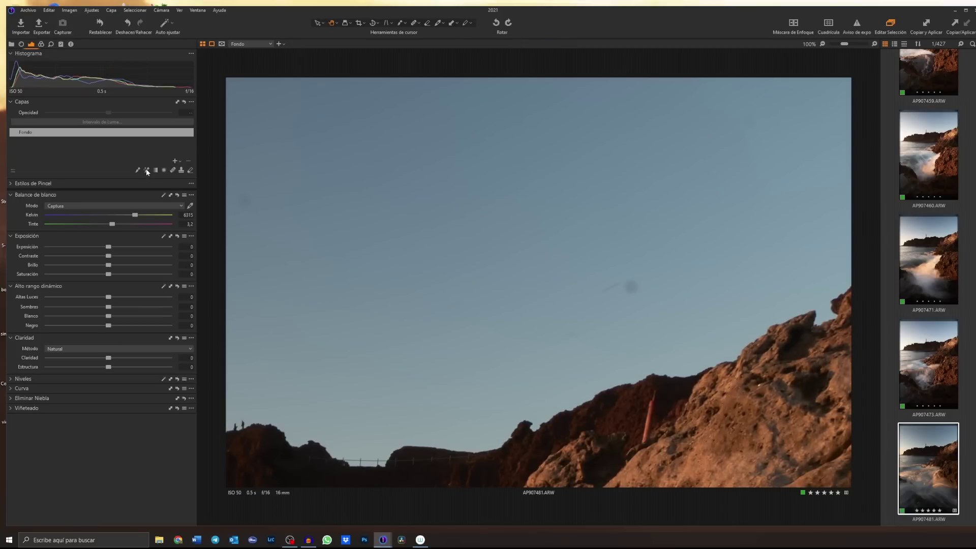
# Heal two dust spots in the sky, using Heal instead of Clone.
pyautogui.click(181, 170)
pyautogui.click(623, 284)
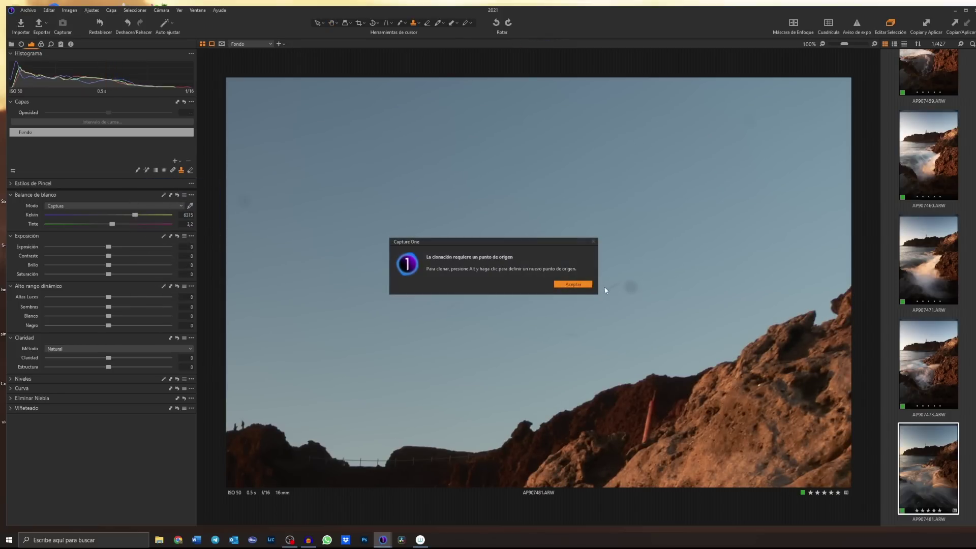
pyautogui.click(569, 285)
pyautogui.click(173, 170)
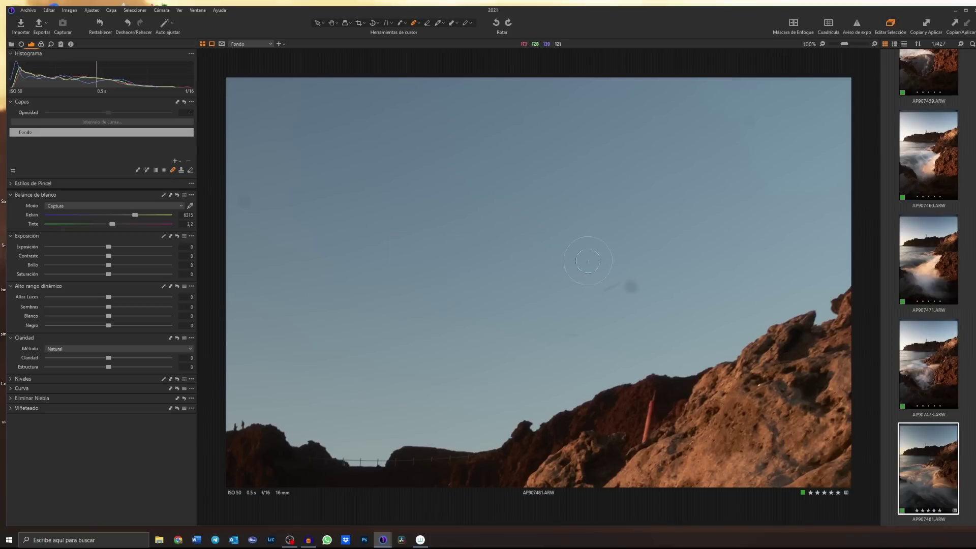
pyautogui.moveTo(644, 281); pyautogui.dragTo(620, 284)
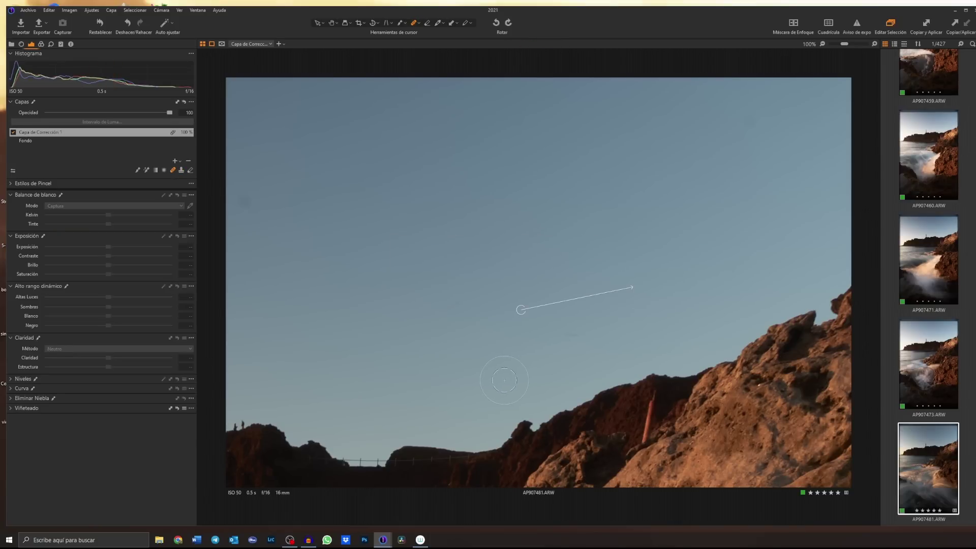
pyautogui.click(241, 202)
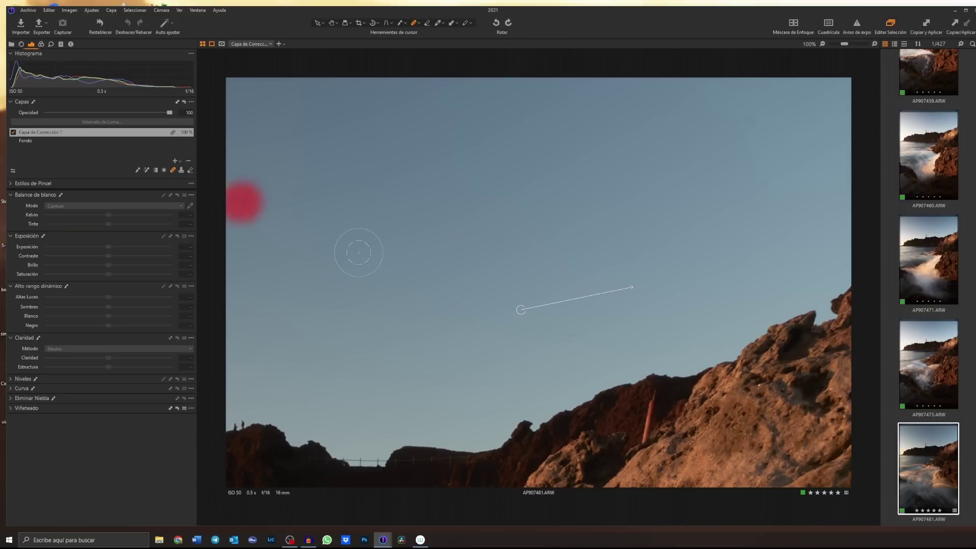
# Heal a dust spot in the sky beside the lighthouse.
pyautogui.moveTo(449, 270); pyautogui.dragTo(793, 272)
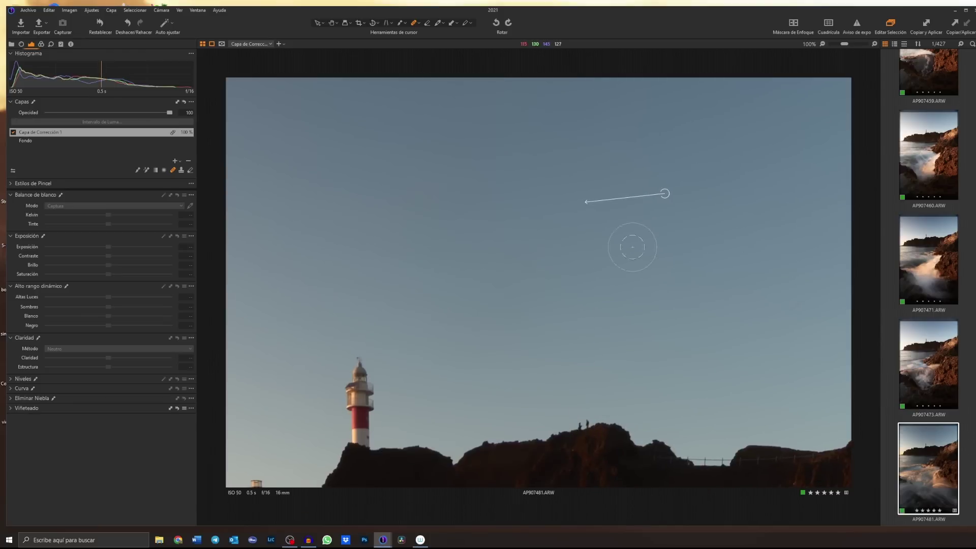
pyautogui.moveTo(627, 250); pyautogui.dragTo(736, 158)
pyautogui.moveTo(462, 244)
pyautogui.mouseDown()
pyautogui.moveTo(540, 233)
pyautogui.moveTo(643, 148)
pyautogui.mouseUp()
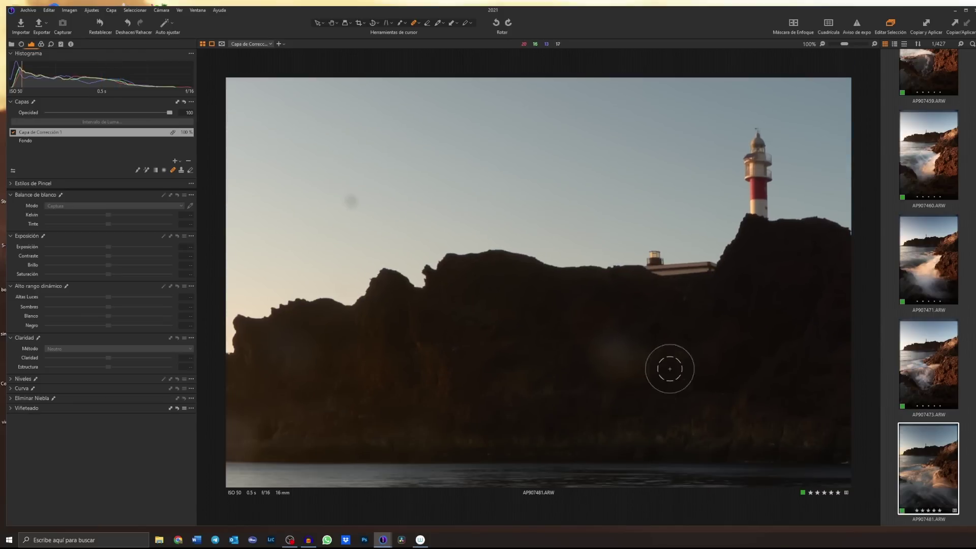
pyautogui.click(351, 202)
pyautogui.moveTo(428, 140); pyautogui.dragTo(571, 288)
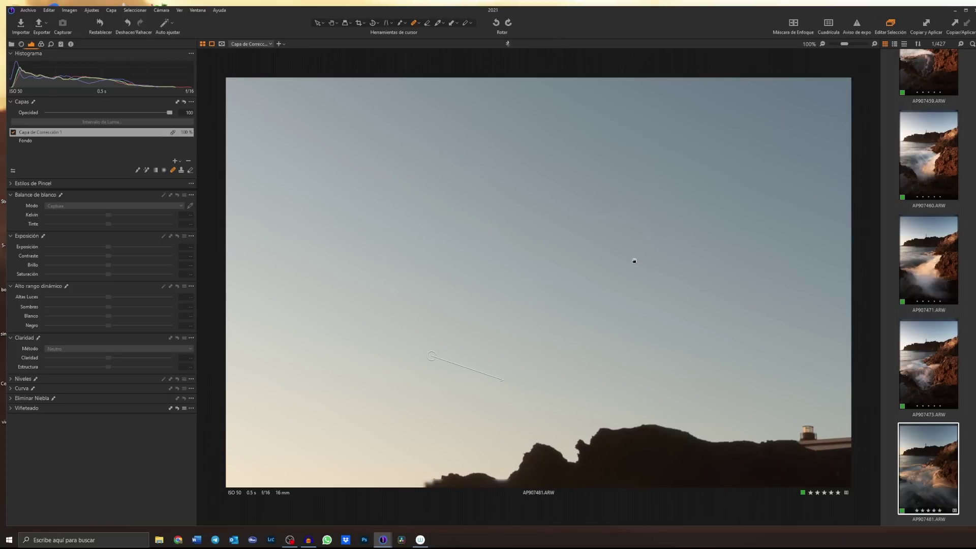
# Heal a spot on the dark cliff face, moving its source to cleaner rock.
pyautogui.scroll(-3, 661, 214)
pyautogui.scroll(-1, 630, 216)
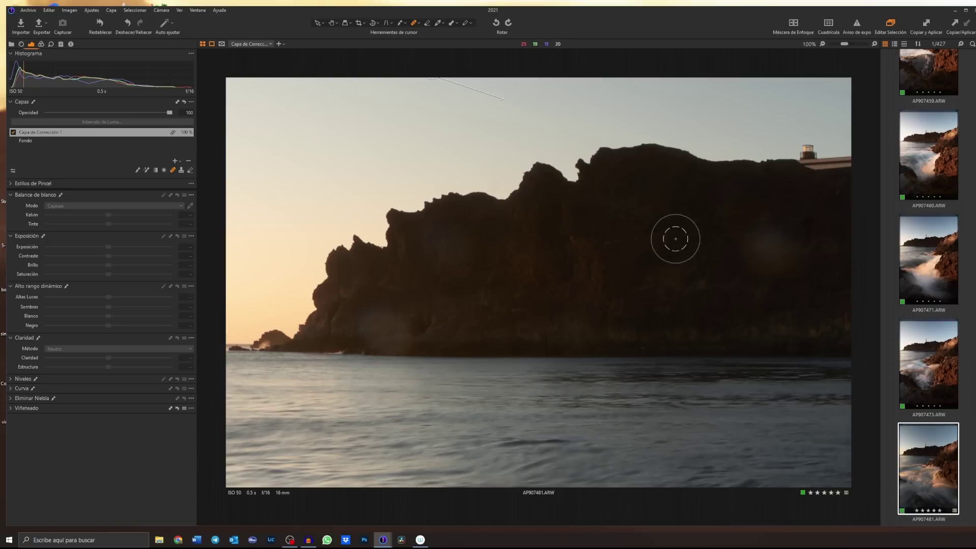
pyautogui.moveTo(770, 252); pyautogui.dragTo(757, 264)
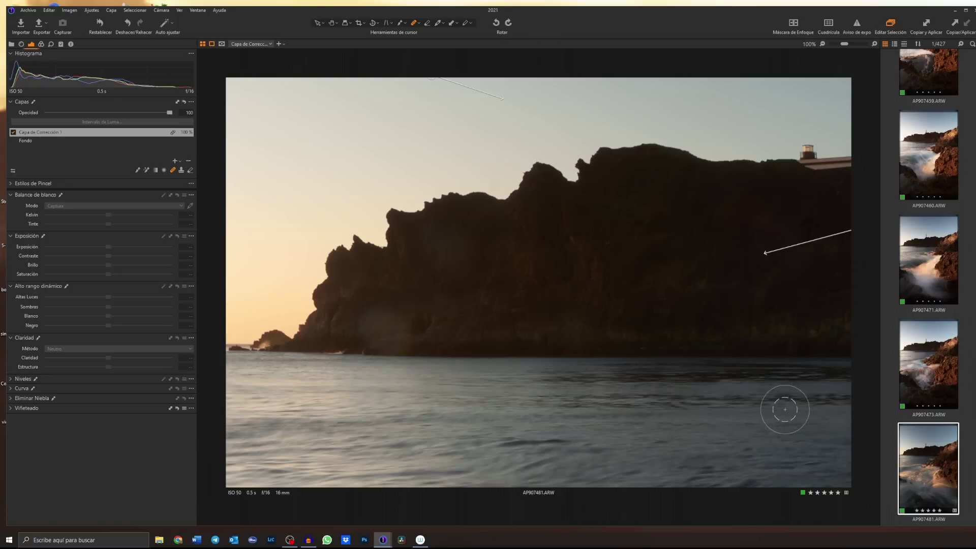
pyautogui.moveTo(771, 331); pyautogui.dragTo(417, 360)
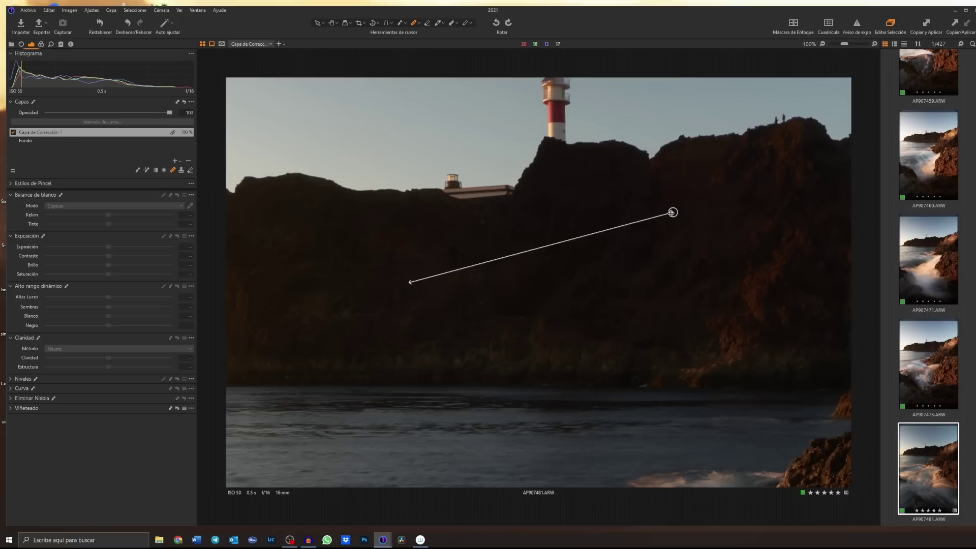
pyautogui.moveTo(673, 212)
pyautogui.mouseDown()
pyautogui.moveTo(596, 233)
pyautogui.moveTo(305, 261)
pyautogui.moveTo(313, 283)
pyautogui.mouseUp()
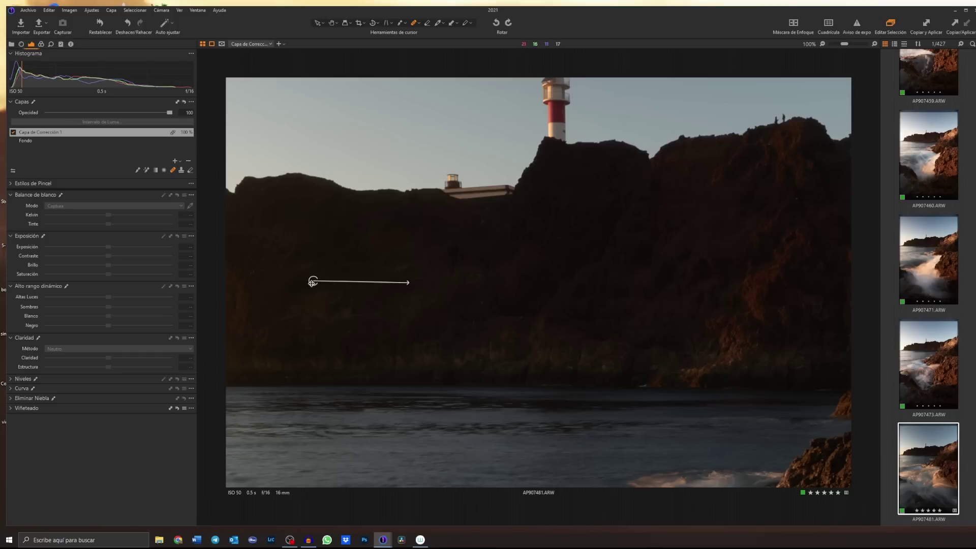
pyautogui.moveTo(314, 281)
pyautogui.mouseDown()
pyautogui.moveTo(578, 270)
pyautogui.moveTo(688, 248)
pyautogui.mouseUp()
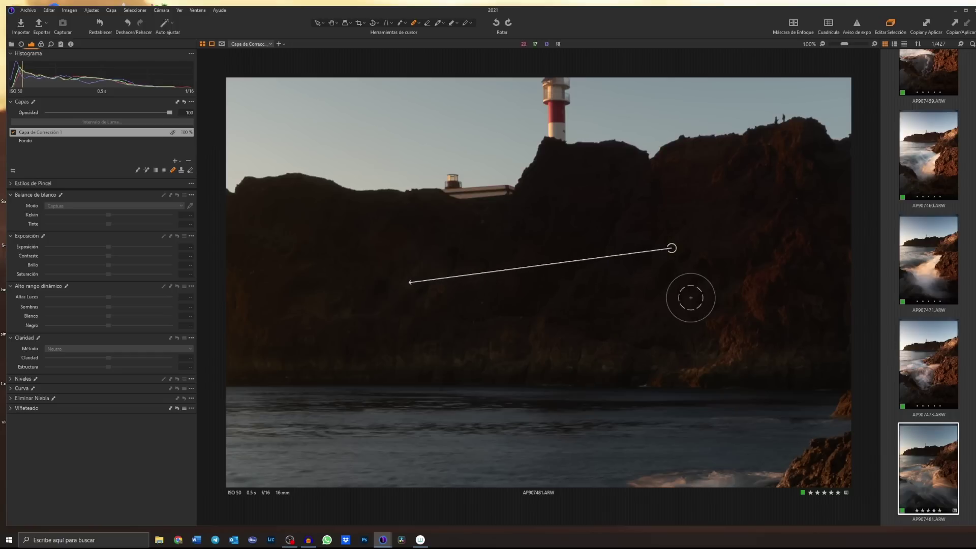
pyautogui.moveTo(672, 248); pyautogui.dragTo(624, 308)
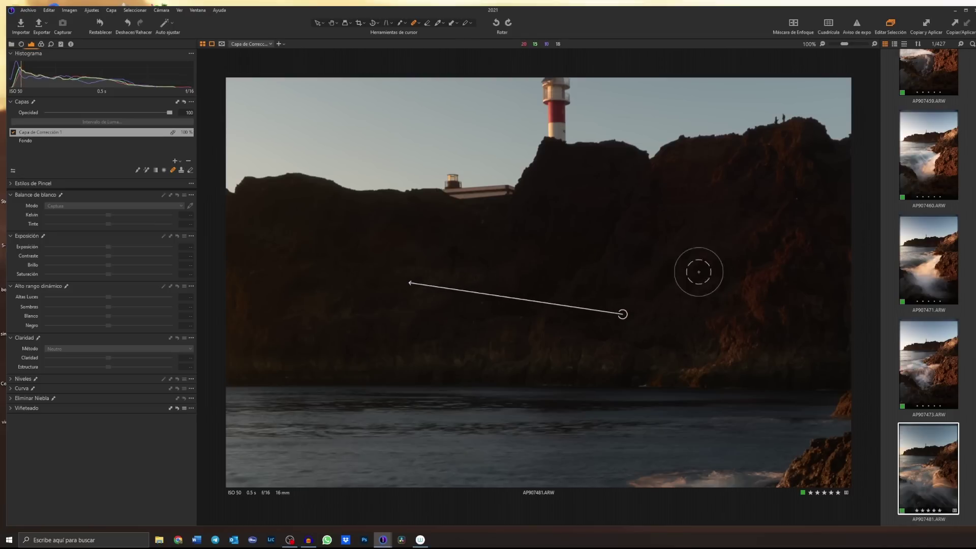
# Heal the blemishes on the left end of the cliff.
pyautogui.moveTo(291, 283); pyautogui.dragTo(617, 283)
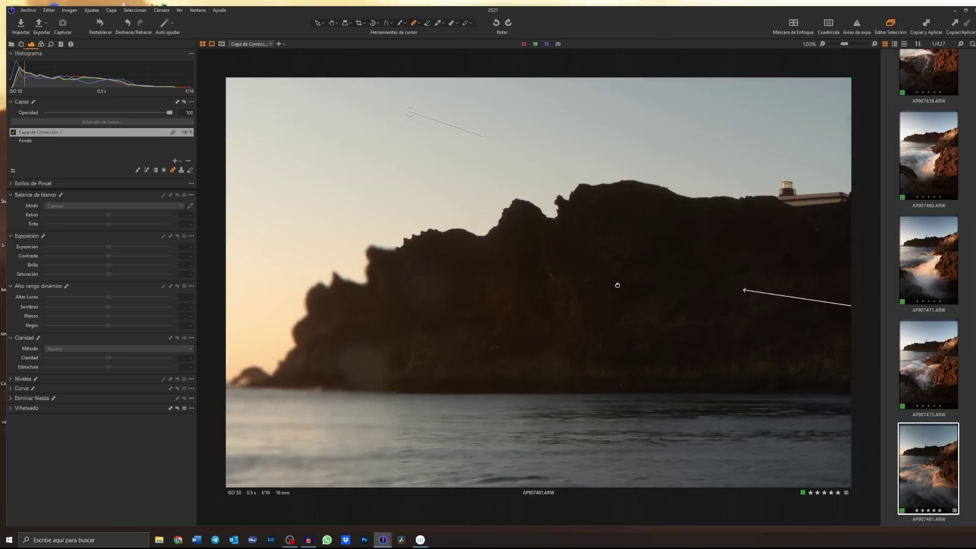
pyautogui.moveTo(447, 292); pyautogui.dragTo(405, 277)
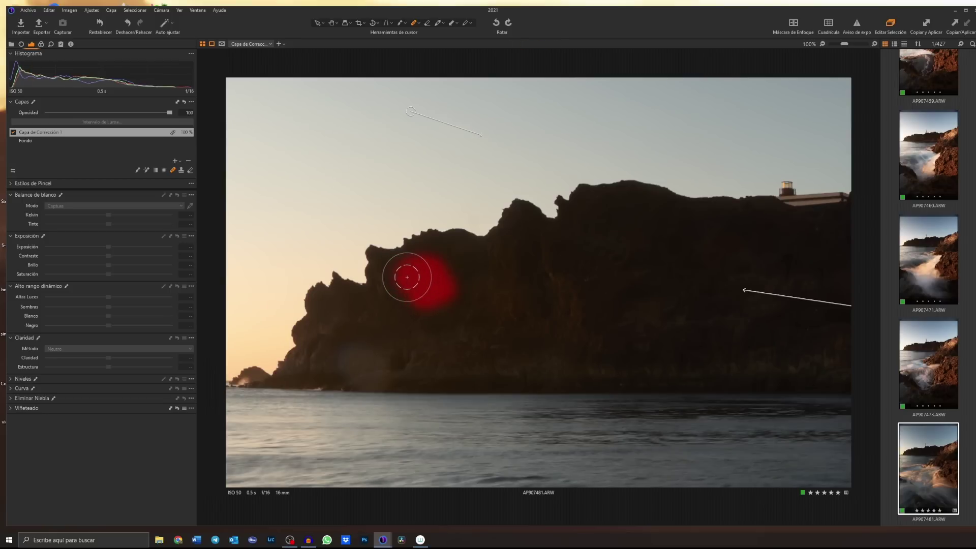
pyautogui.moveTo(391, 353)
pyautogui.mouseDown()
pyautogui.moveTo(352, 367)
pyautogui.moveTo(394, 371)
pyautogui.mouseUp()
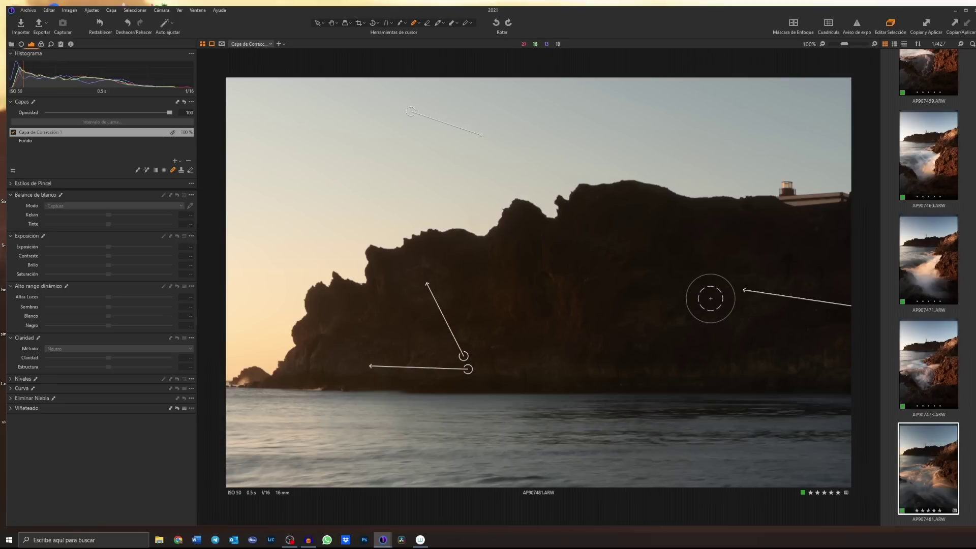
# Fit the photo in view and compare the edited and original versions.
pyautogui.press('h')
pyautogui.click(692, 264)
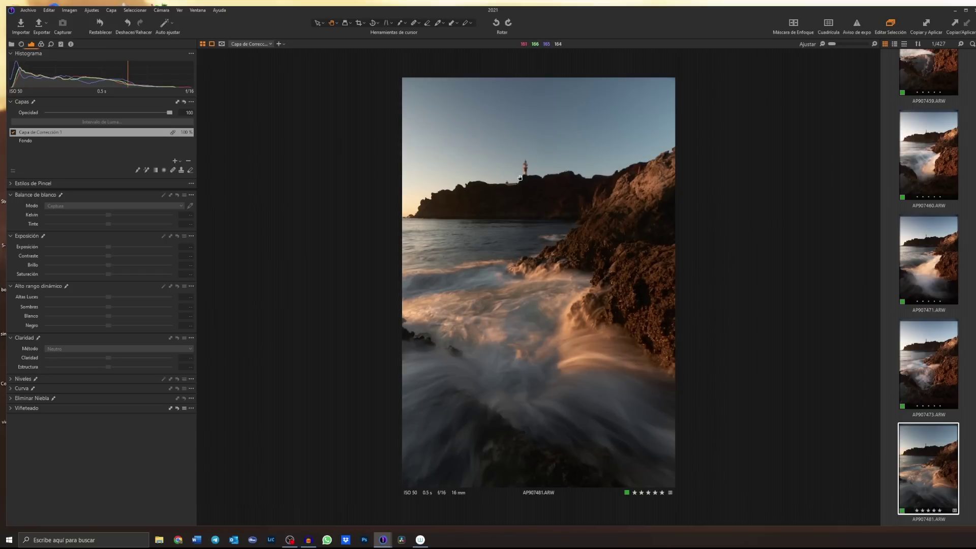
pyautogui.press('y')
pyautogui.press('y')
pyautogui.press('y')
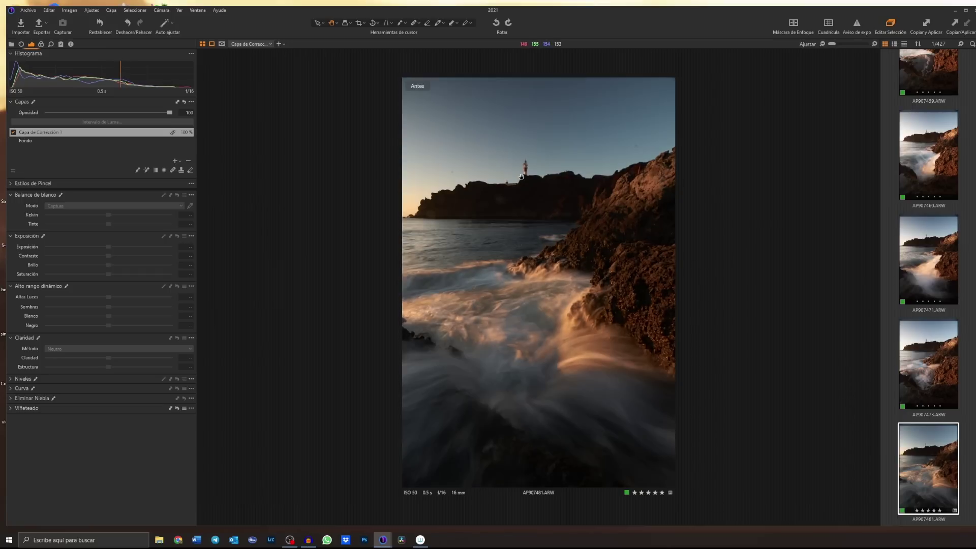
pyautogui.press('y')
pyautogui.press('y')
pyautogui.press('y')
pyautogui.press('y')
pyautogui.press('y')
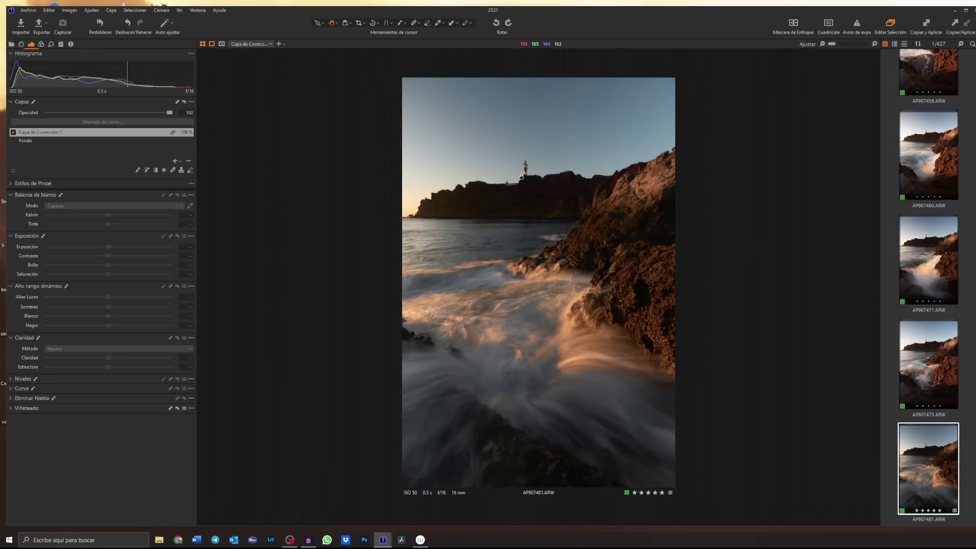
# Heal a spot in the wave foam, then select the Fondo background layer.
pyautogui.click(566, 358)
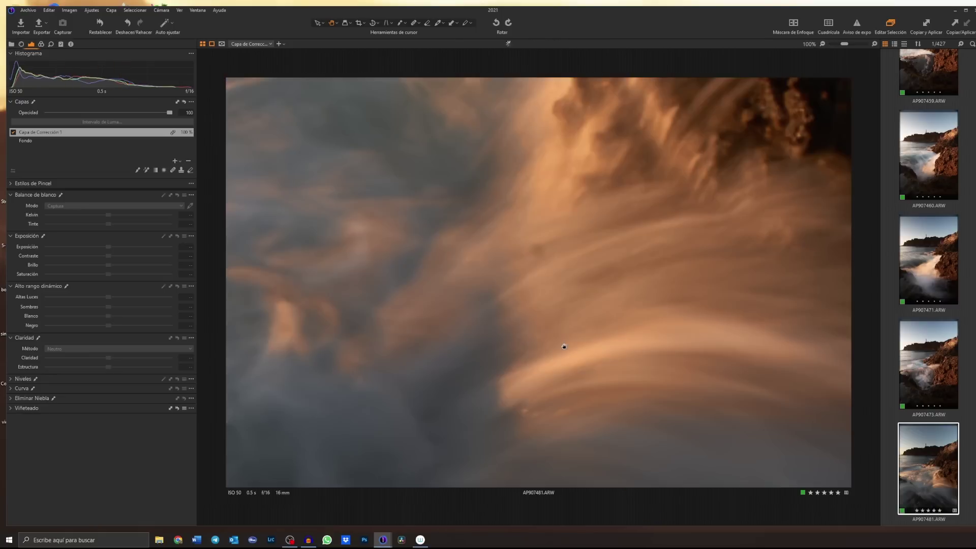
pyautogui.click(173, 170)
pyautogui.click(539, 249)
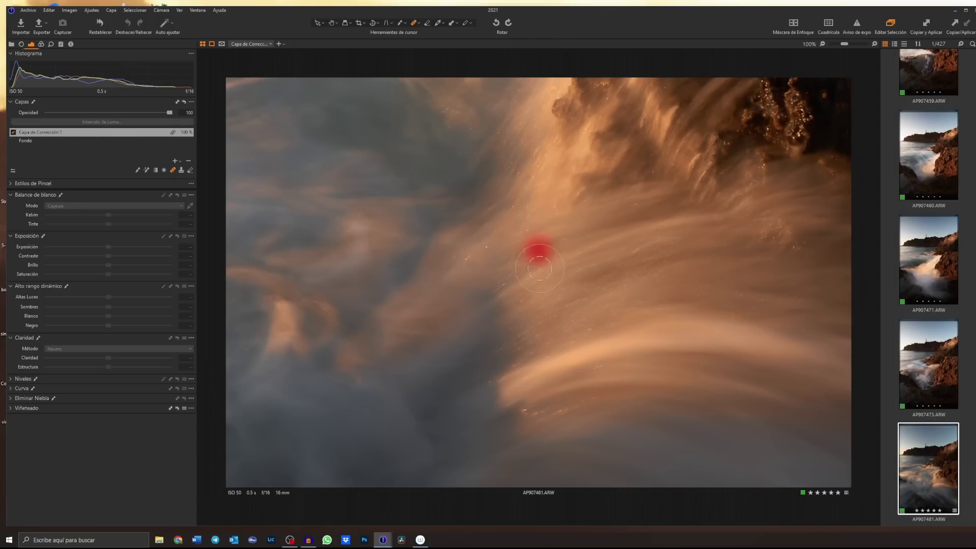
pyautogui.moveTo(616, 311); pyautogui.dragTo(602, 229)
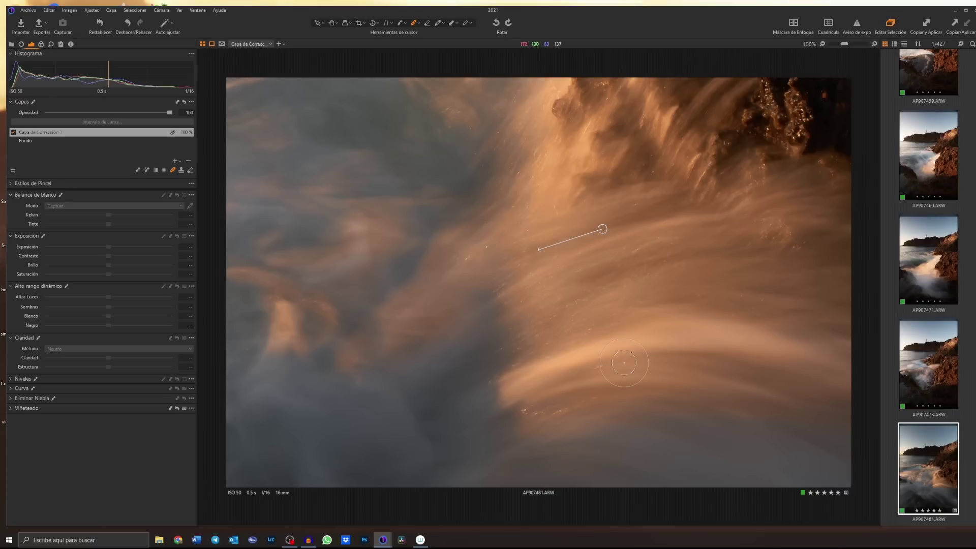
pyautogui.press('h')
pyautogui.doubleClick(529, 267)
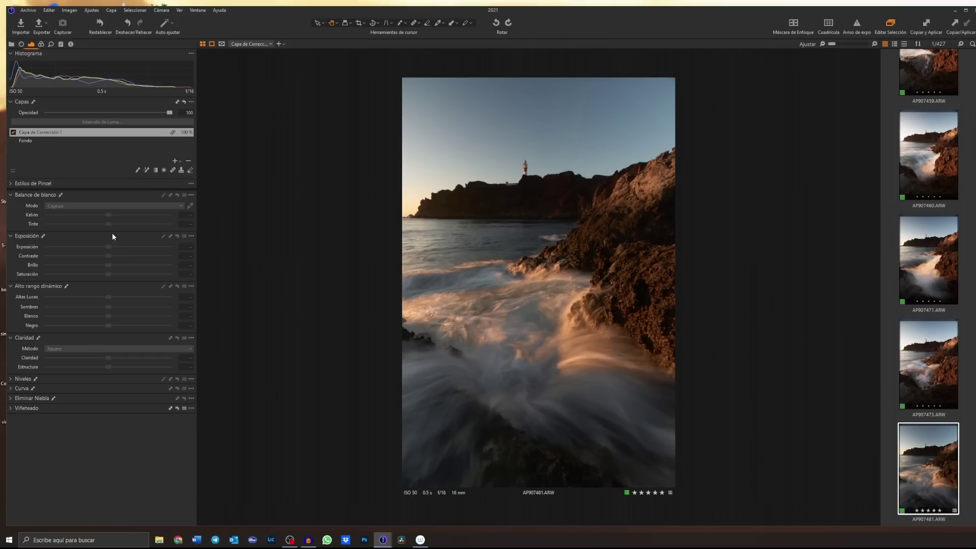
pyautogui.click(27, 142)
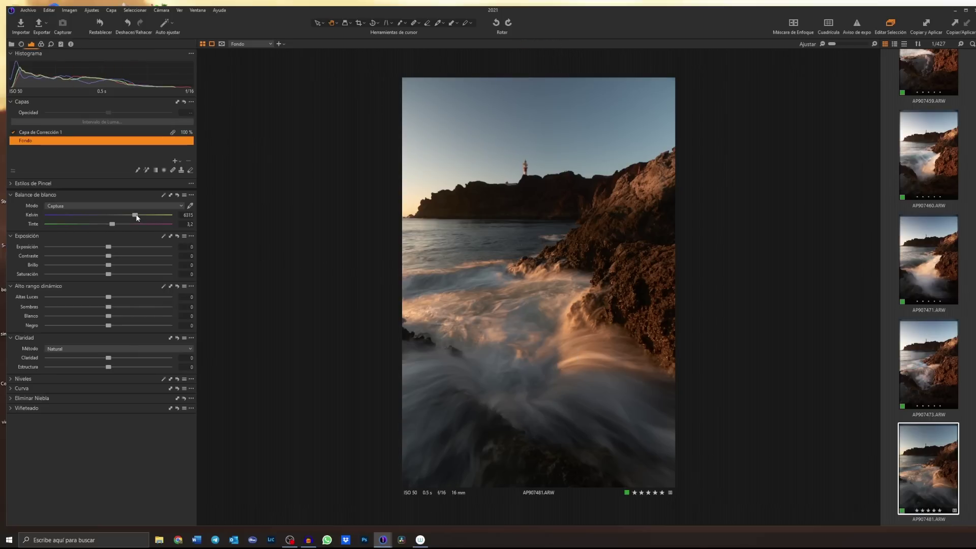
# Warm the white balance to about 6691 K, set the tint to 6,1, and compare against as-shot.
pyautogui.click(163, 195)
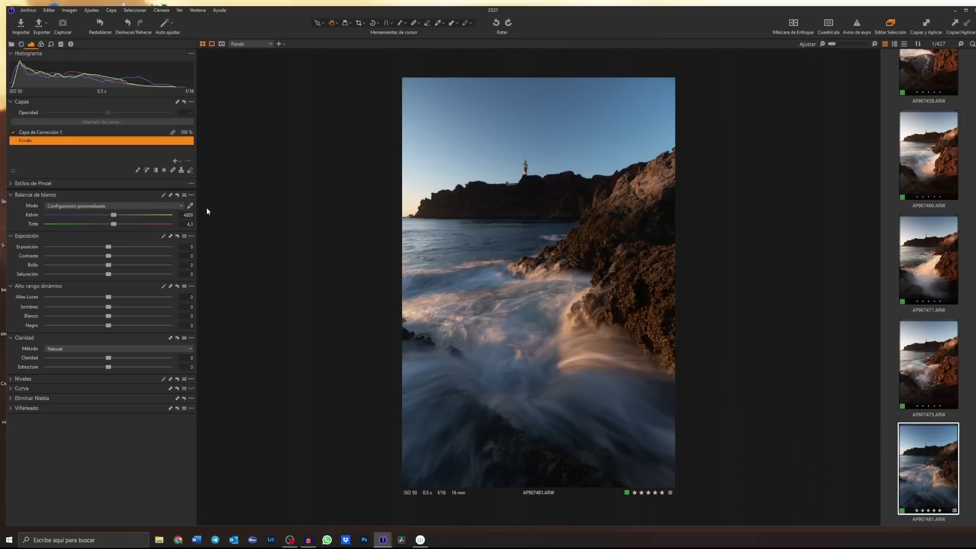
pyautogui.click(177, 194)
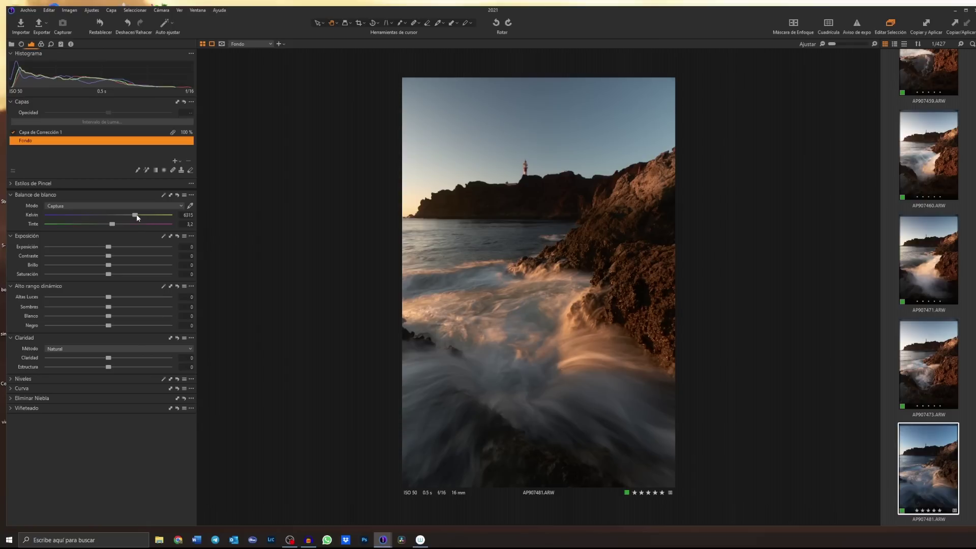
pyautogui.moveTo(137, 215); pyautogui.dragTo(141, 216)
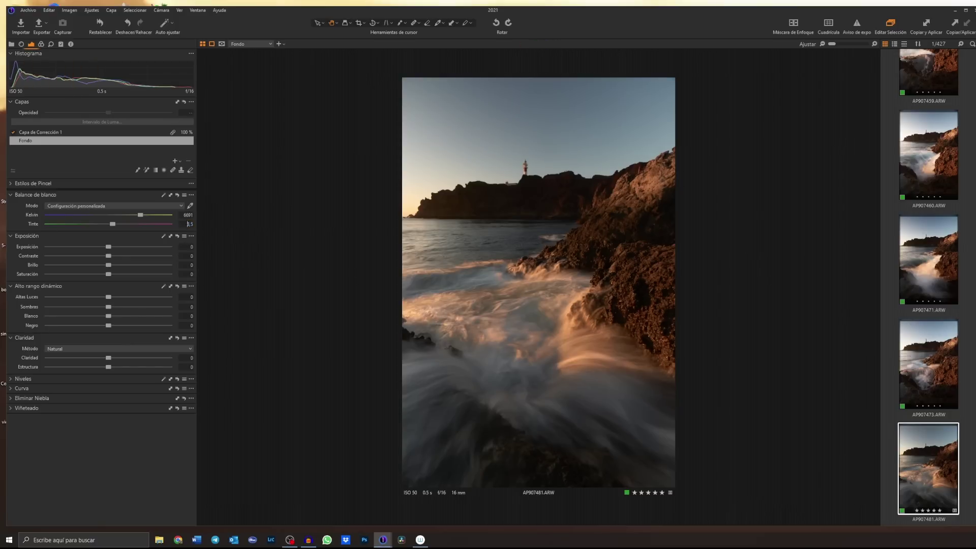
pyautogui.write('4')
pyautogui.write(',1')
pyautogui.click(120, 224)
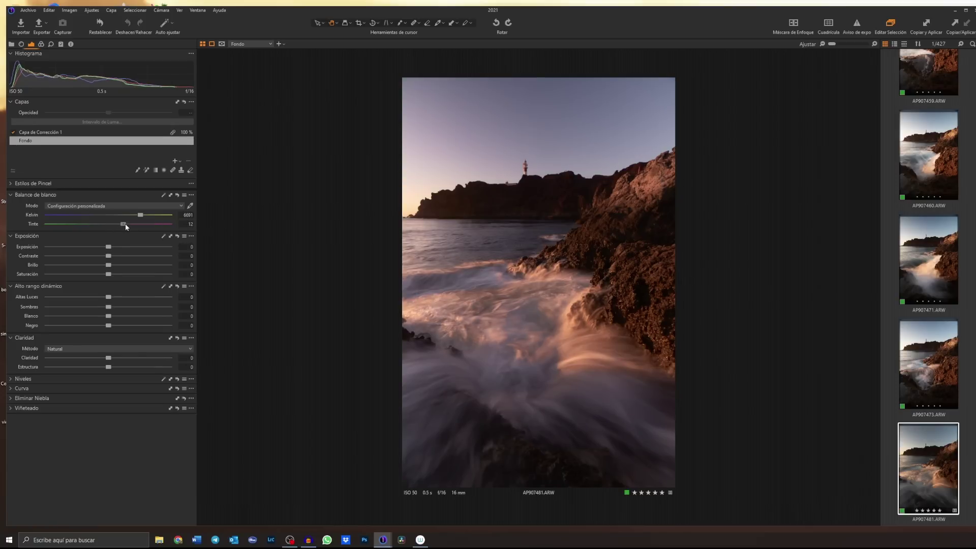
pyautogui.moveTo(120, 224); pyautogui.dragTo(118, 224)
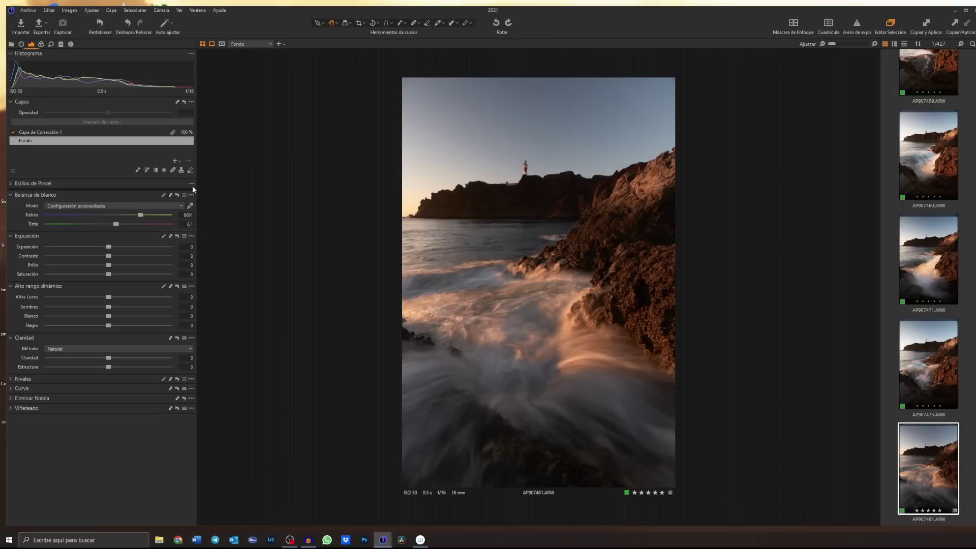
pyautogui.click(177, 195)
pyautogui.click(178, 196)
pyautogui.scroll(-3, 188, 224)
pyautogui.scroll(-2, 189, 225)
# Nudge exposure up with the arrow keys and raise brightness to about 5.
pyautogui.press('Up')
pyautogui.press('Up')
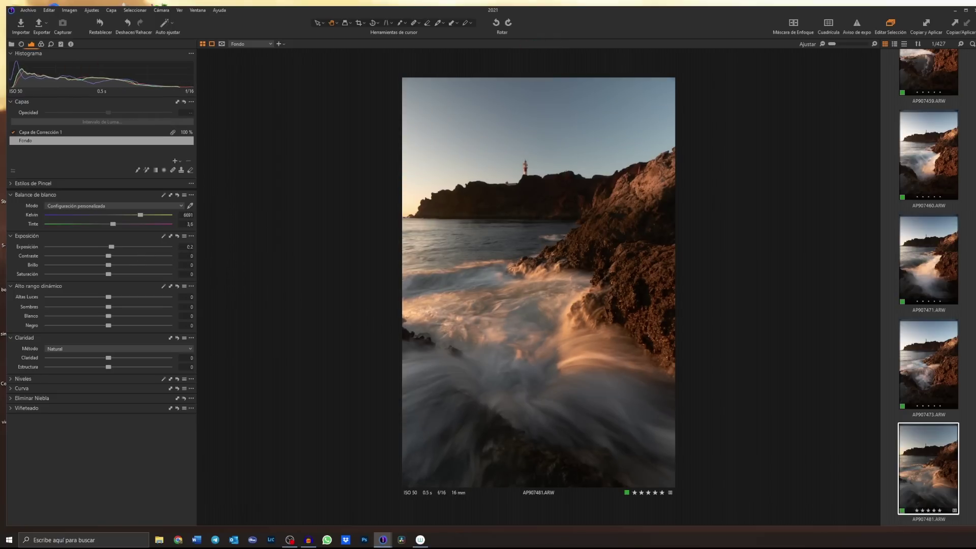
pyautogui.press('Up')
pyautogui.press('Up')
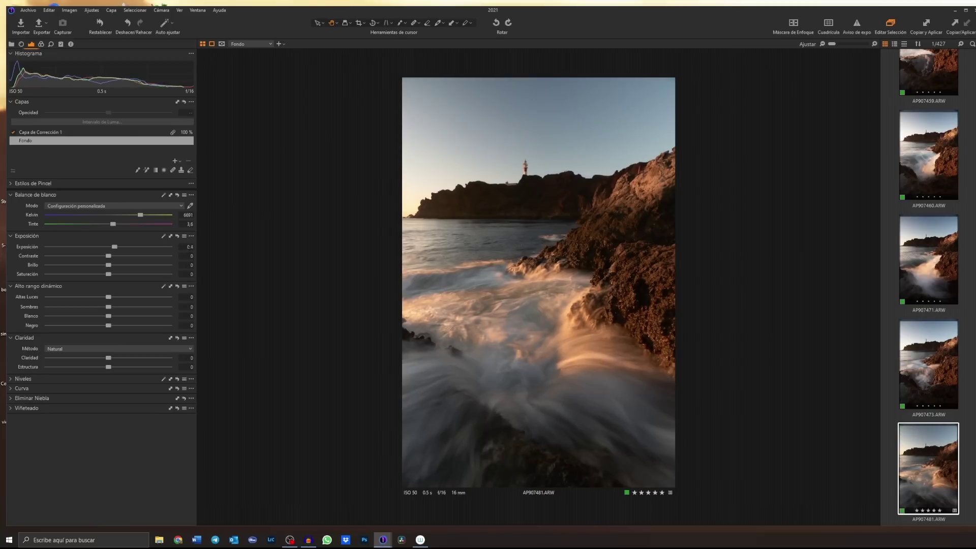
pyautogui.press('Up')
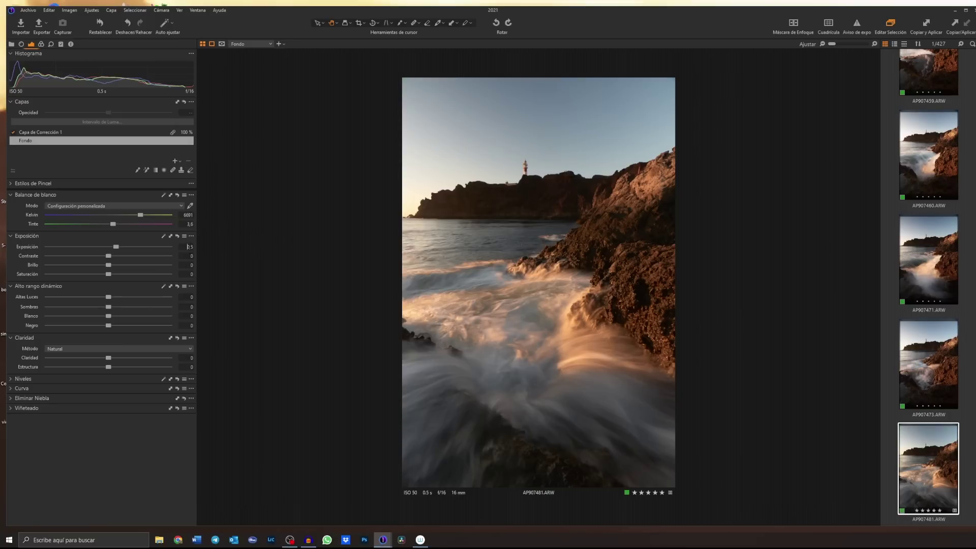
pyautogui.press('Up')
pyautogui.press('Up')
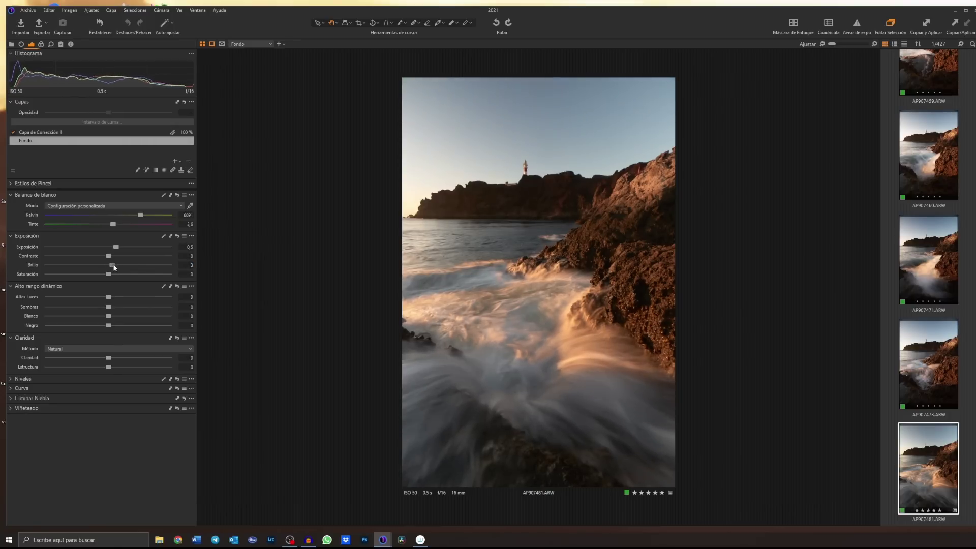
pyautogui.moveTo(111, 265); pyautogui.dragTo(116, 268)
# Set highlights to -98, shadows to 27, blacks to -39, and exposure to 0,65.
pyautogui.moveTo(101, 299)
pyautogui.mouseDown()
pyautogui.moveTo(91, 294)
pyautogui.moveTo(117, 295)
pyautogui.moveTo(58, 299)
pyautogui.mouseUp()
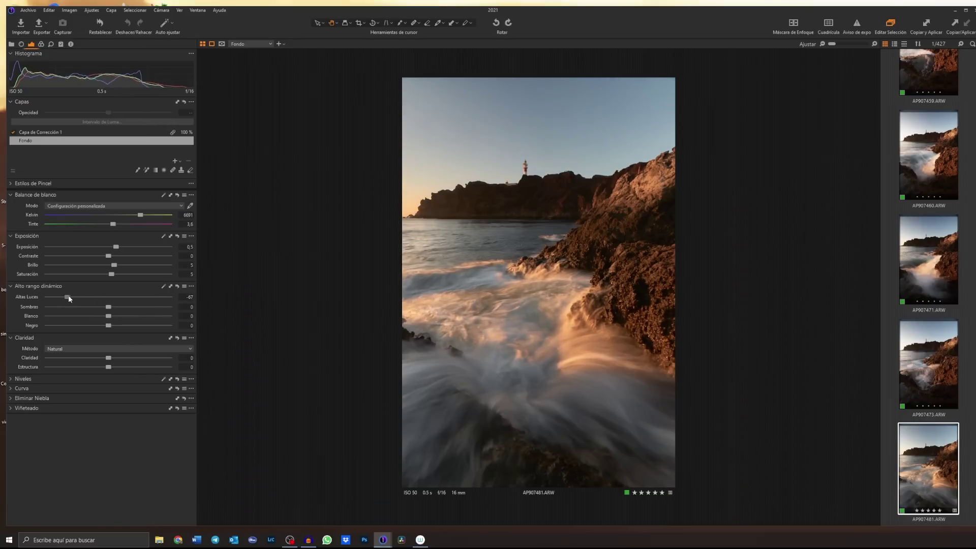
pyautogui.moveTo(116, 246); pyautogui.dragTo(118, 248)
pyautogui.moveTo(62, 298); pyautogui.dragTo(49, 297)
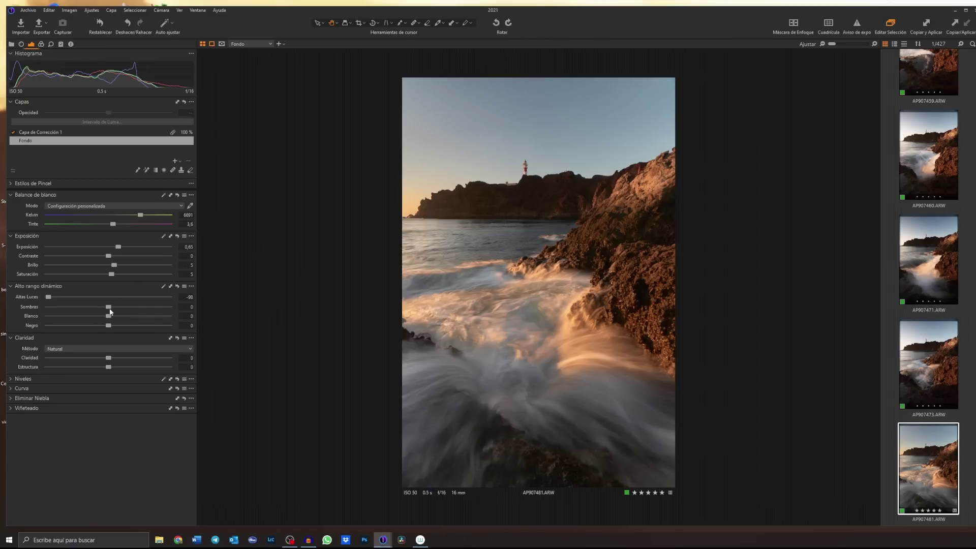
pyautogui.moveTo(108, 307); pyautogui.dragTo(124, 307)
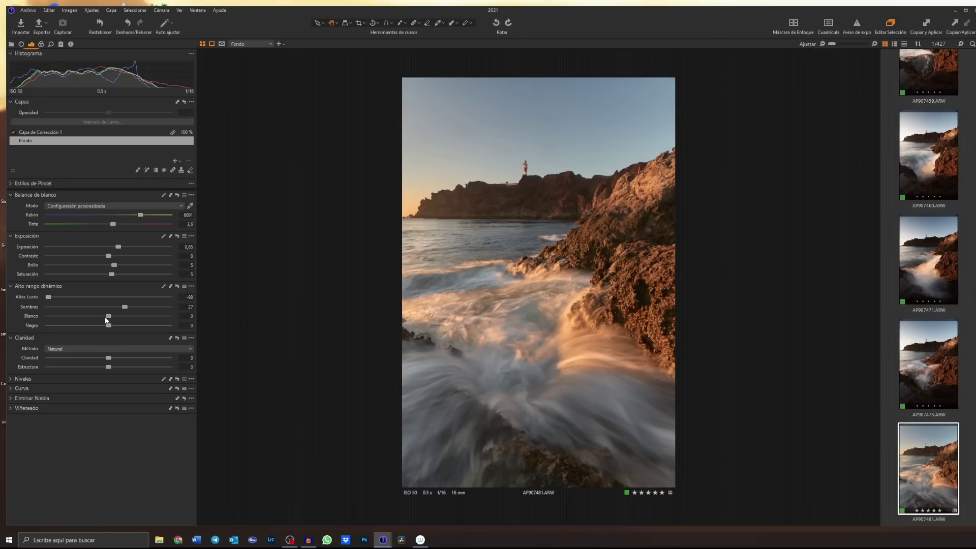
pyautogui.moveTo(108, 326); pyautogui.dragTo(84, 325)
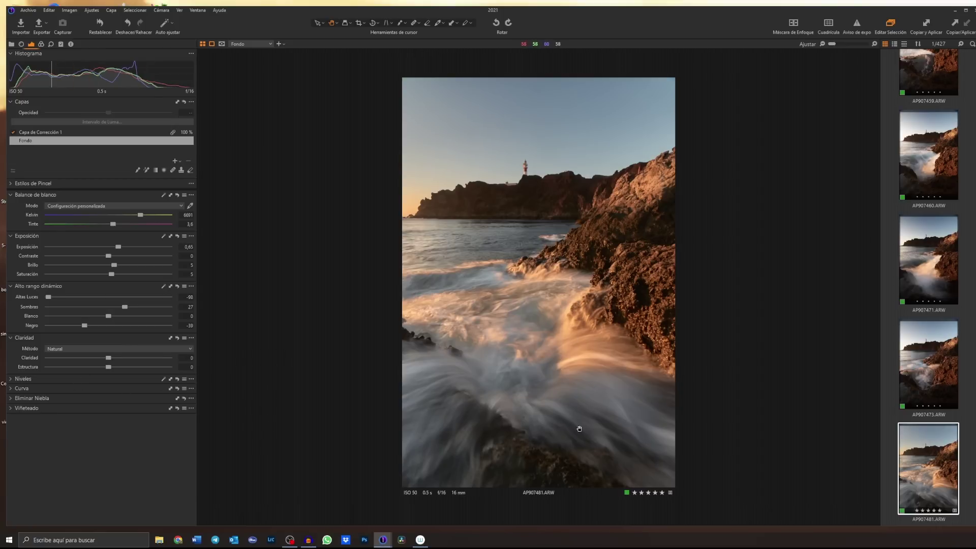
# Set clarity to 20, toggling undo and redo to compare with and without it.
pyautogui.moveTo(109, 358)
pyautogui.mouseDown()
pyautogui.moveTo(143, 359)
pyautogui.moveTo(111, 359)
pyautogui.mouseUp()
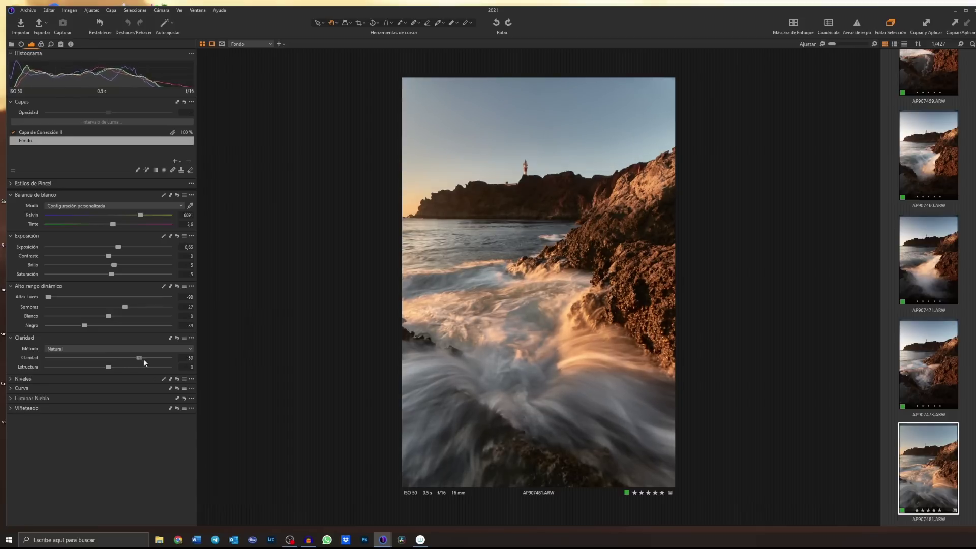
pyautogui.moveTo(145, 360); pyautogui.dragTo(120, 359)
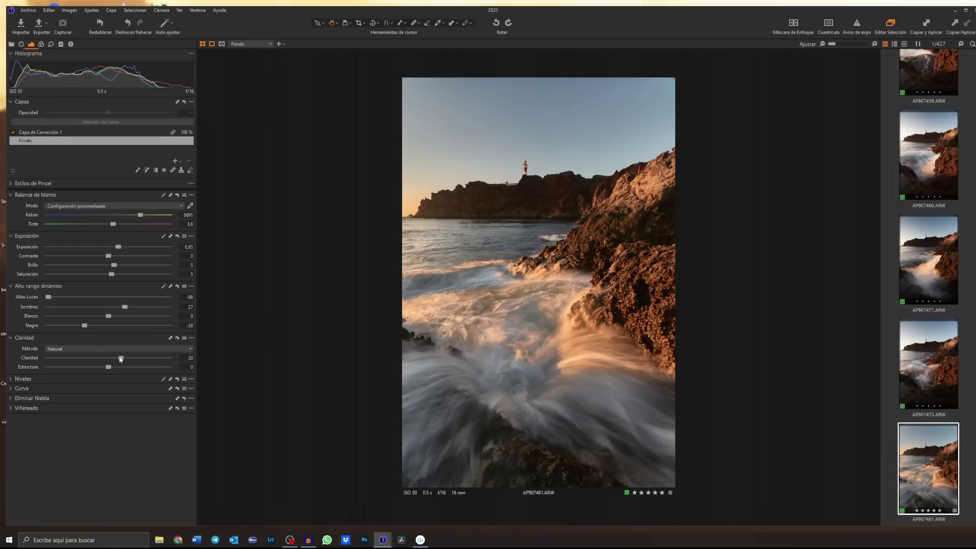
pyautogui.click(178, 338)
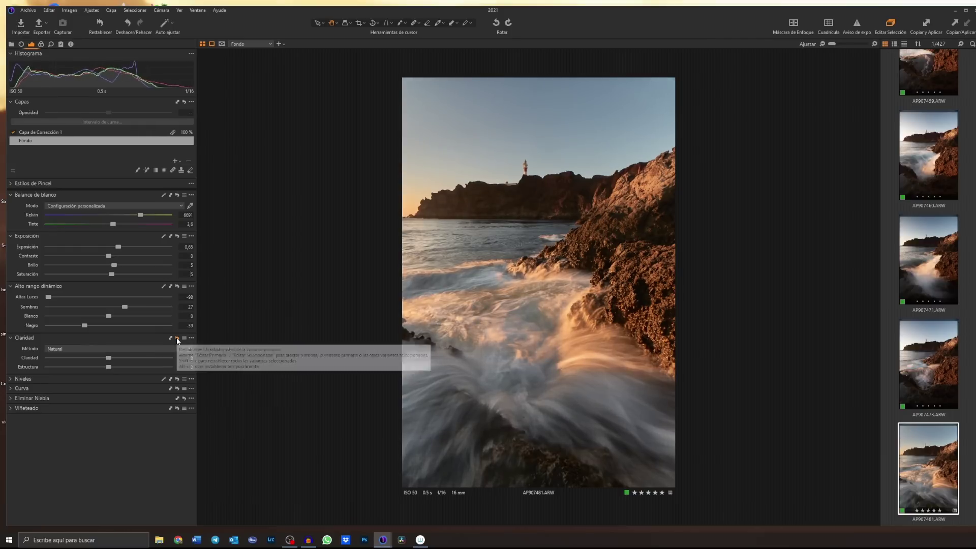
pyautogui.hotkey('ctrl', 'y')
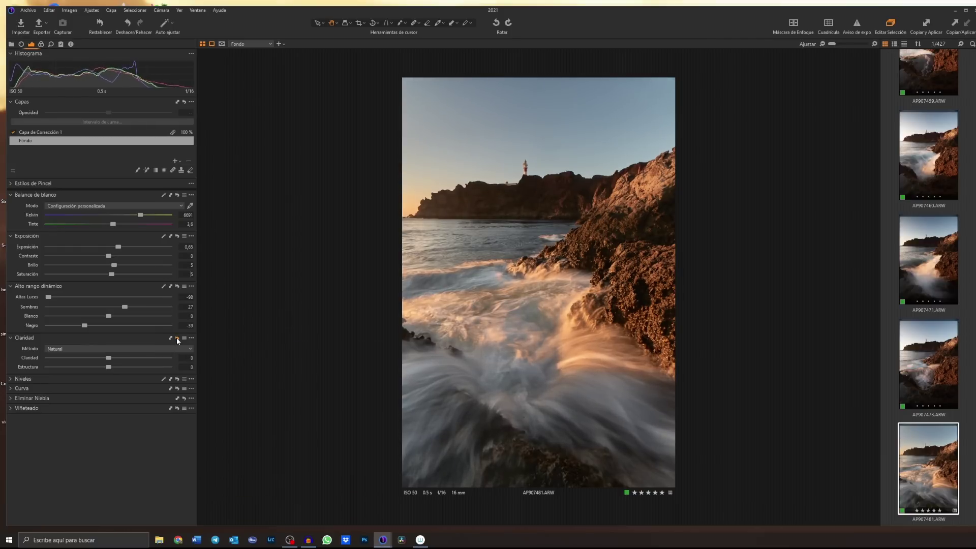
pyautogui.hotkey('ctrl', 'z')
pyautogui.hotkey('ctrl', 'y')
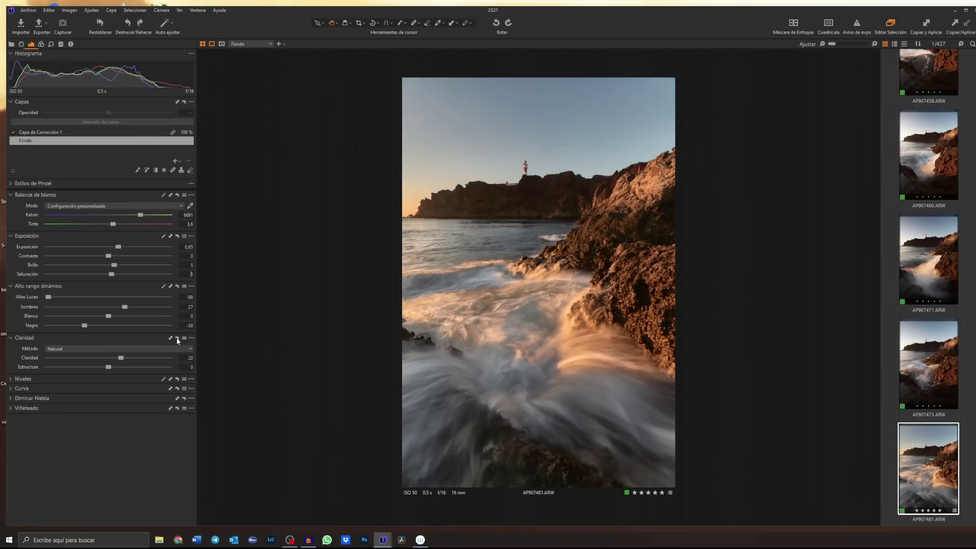
pyautogui.hotkey('ctrl', 'z')
# Flip between the original and edited versions with Y, then expand the Levels tool.
pyautogui.press('y')
pyautogui.press('y')
pyautogui.press('y')
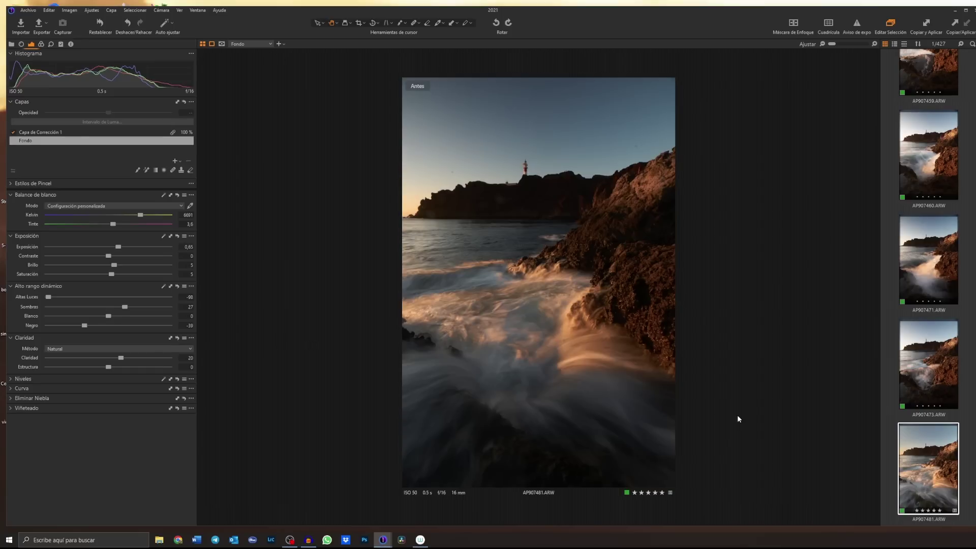
pyautogui.press('y')
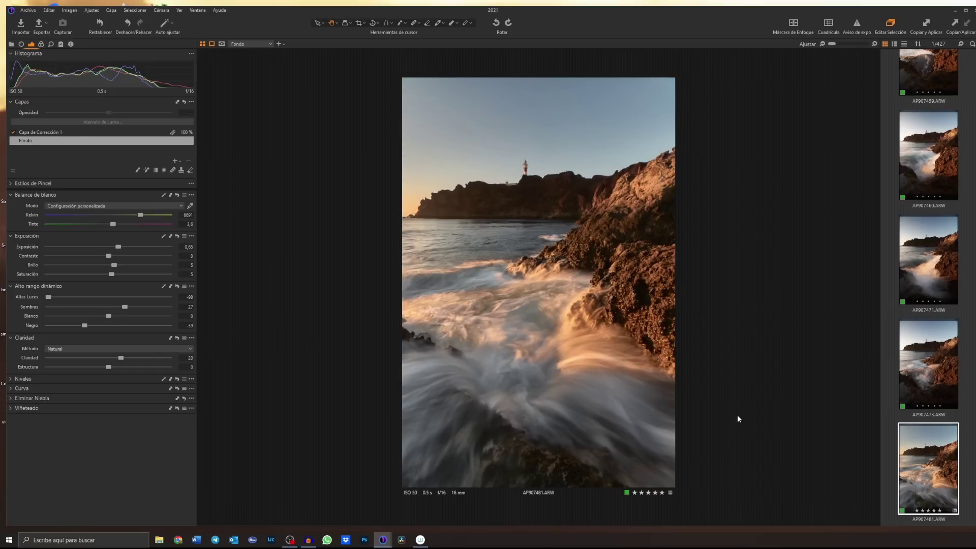
pyautogui.press('y')
pyautogui.press('y')
pyautogui.click(11, 380)
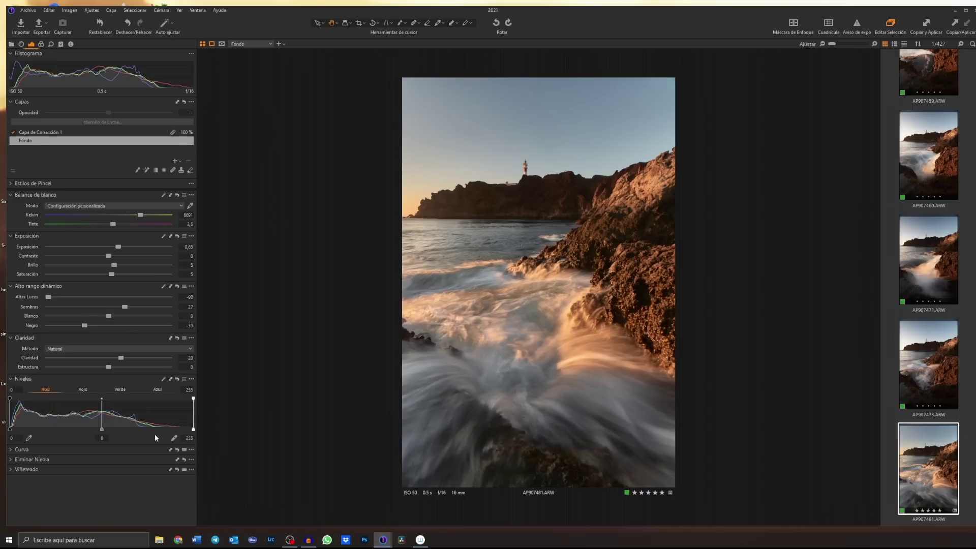
# Try auto and reset on Levels, undo, then raise the white-point input above 226.
pyautogui.click(164, 381)
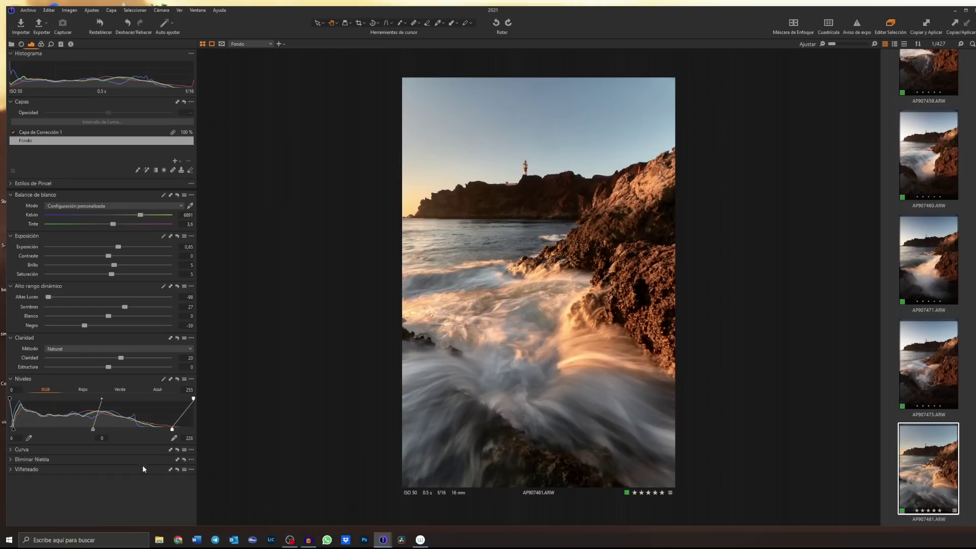
pyautogui.click(177, 379)
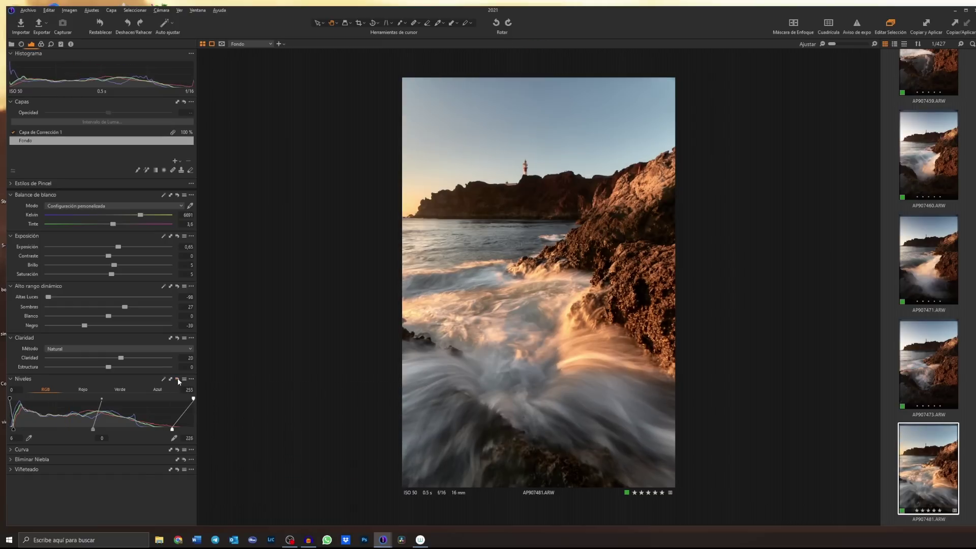
pyautogui.hotkey('ctrl', 'z')
pyautogui.moveTo(172, 430); pyautogui.dragTo(191, 432)
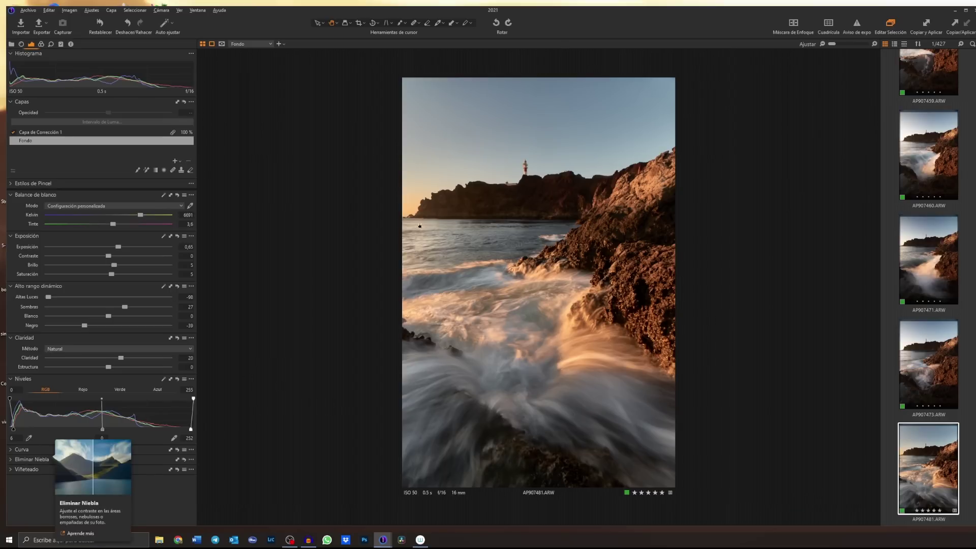
# Show the colour tools and choose the Básico colour editor.
pyautogui.click(42, 44)
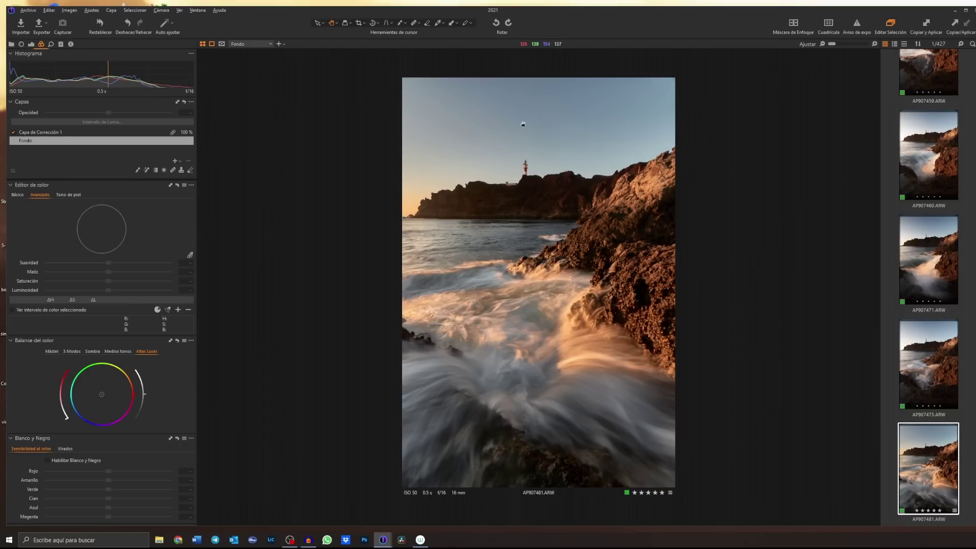
pyautogui.click(18, 194)
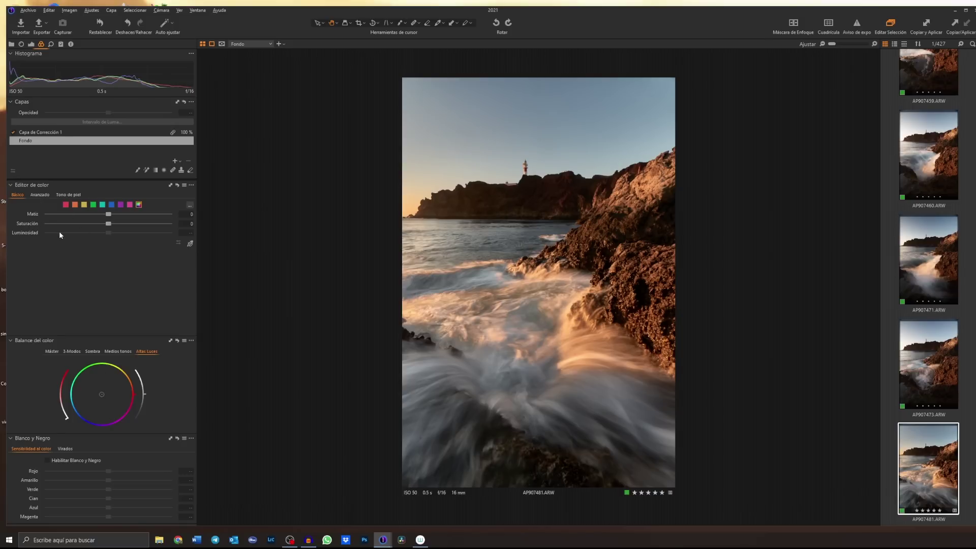
pyautogui.click(42, 197)
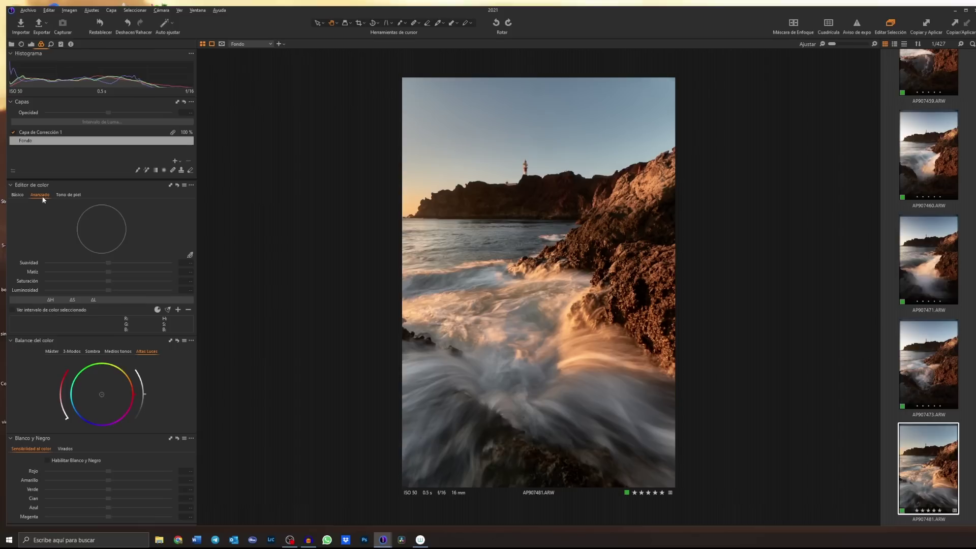
pyautogui.click(18, 196)
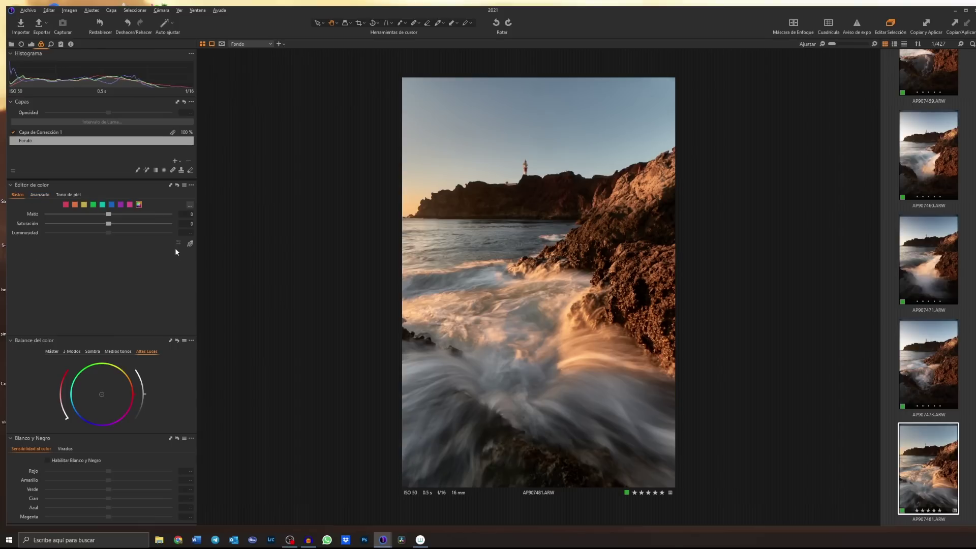
# Shift the hue of the blue and cyan ranges, easing cyan back to 4,5.
pyautogui.click(556, 130)
pyautogui.moveTo(109, 216)
pyautogui.mouseDown()
pyautogui.moveTo(46, 214)
pyautogui.moveTo(129, 215)
pyautogui.mouseUp()
pyautogui.click(102, 205)
pyautogui.moveTo(96, 215)
pyautogui.mouseDown()
pyautogui.moveTo(36, 214)
pyautogui.moveTo(328, 232)
pyautogui.mouseUp()
pyautogui.moveTo(220, 219)
pyautogui.mouseDown()
pyautogui.moveTo(118, 214)
pyautogui.moveTo(109, 224)
pyautogui.moveTo(142, 226)
pyautogui.moveTo(95, 226)
pyautogui.moveTo(103, 234)
pyautogui.moveTo(123, 214)
pyautogui.mouseUp()
pyautogui.click(111, 204)
# Shift the orange range toward yellow and adjust the red range's hue.
pyautogui.click(191, 244)
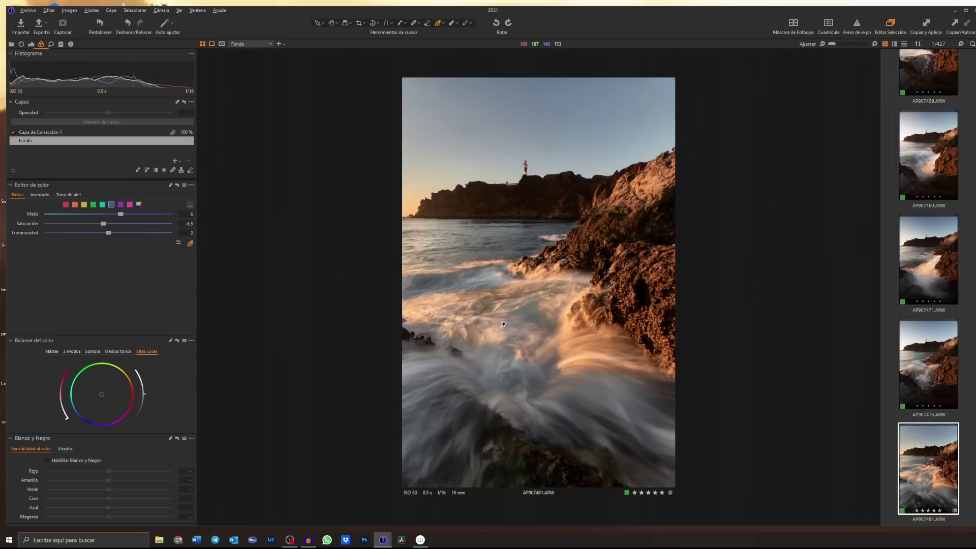
pyautogui.click(584, 354)
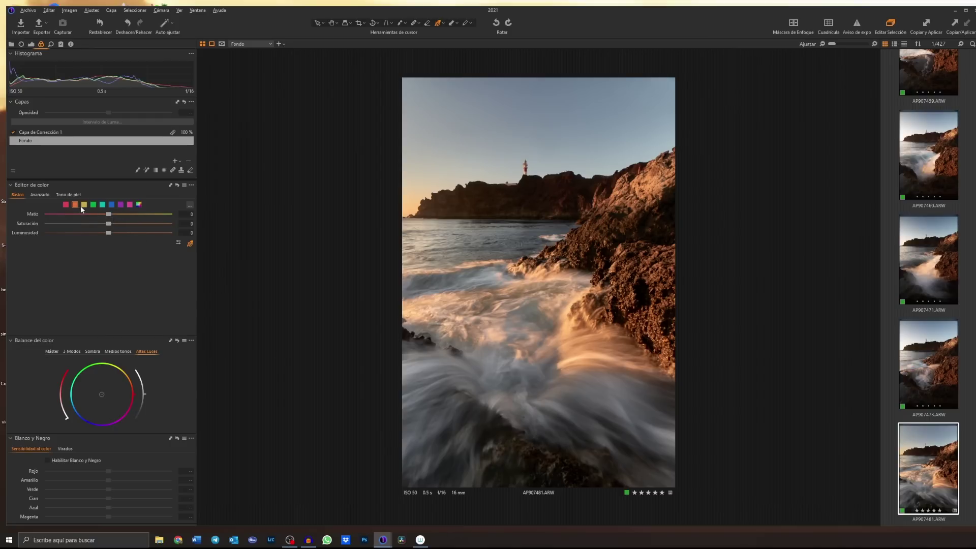
pyautogui.moveTo(108, 214)
pyautogui.mouseDown()
pyautogui.moveTo(167, 214)
pyautogui.moveTo(99, 214)
pyautogui.moveTo(109, 218)
pyautogui.mouseUp()
pyautogui.click(189, 214)
pyautogui.scroll(-1, 190, 217)
pyautogui.scroll(-1, 190, 216)
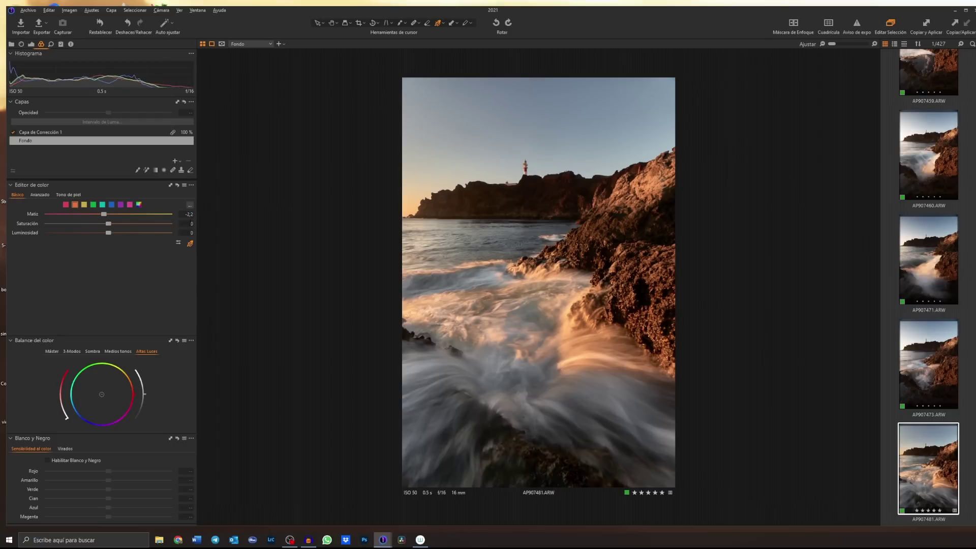
pyautogui.scroll(1, 189, 223)
pyautogui.click(66, 205)
pyautogui.moveTo(109, 215)
pyautogui.mouseDown()
pyautogui.moveTo(70, 214)
pyautogui.moveTo(123, 219)
pyautogui.mouseUp()
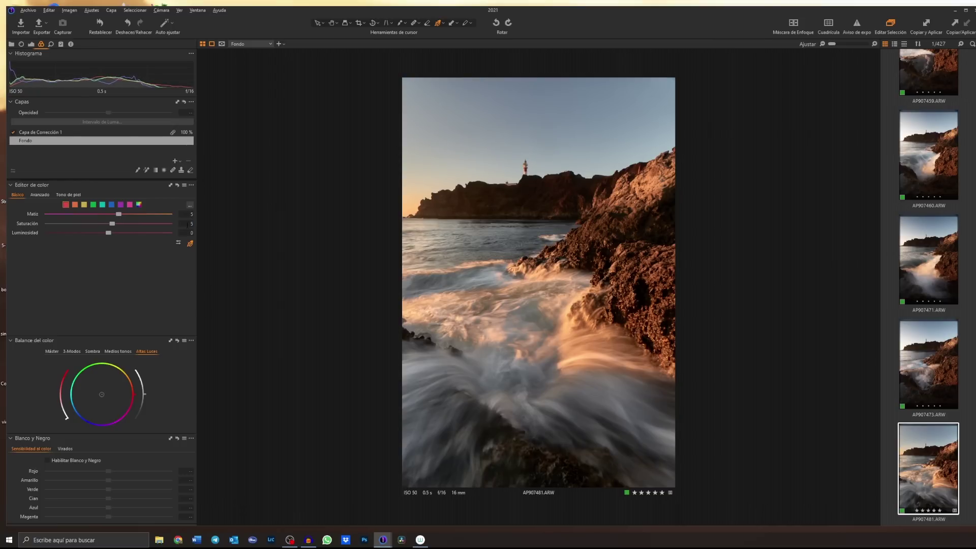
# Keep the colour editor tweaks and raise all-colours saturation to 0,5.
pyautogui.click(178, 186)
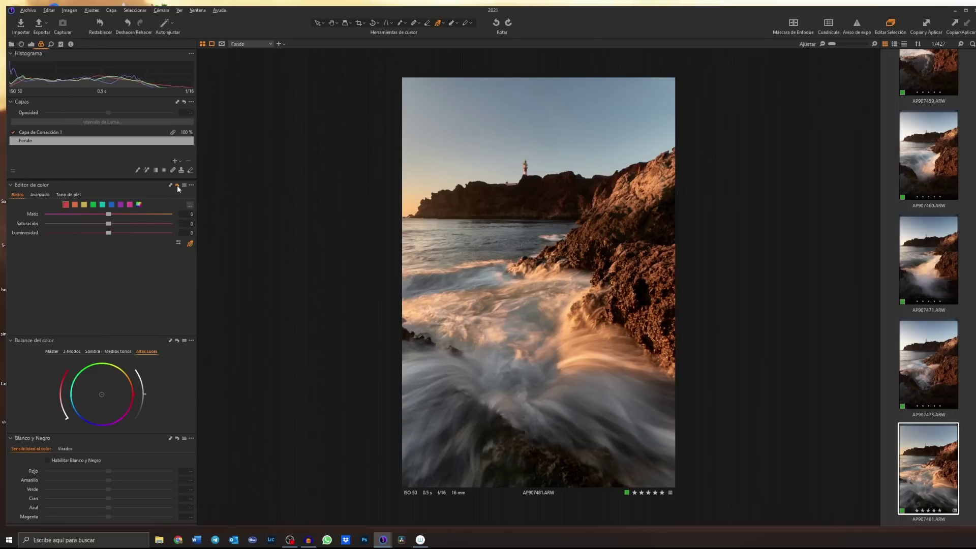
pyautogui.click(177, 187)
pyautogui.click(177, 186)
pyautogui.hotkey('ctrl', 'z')
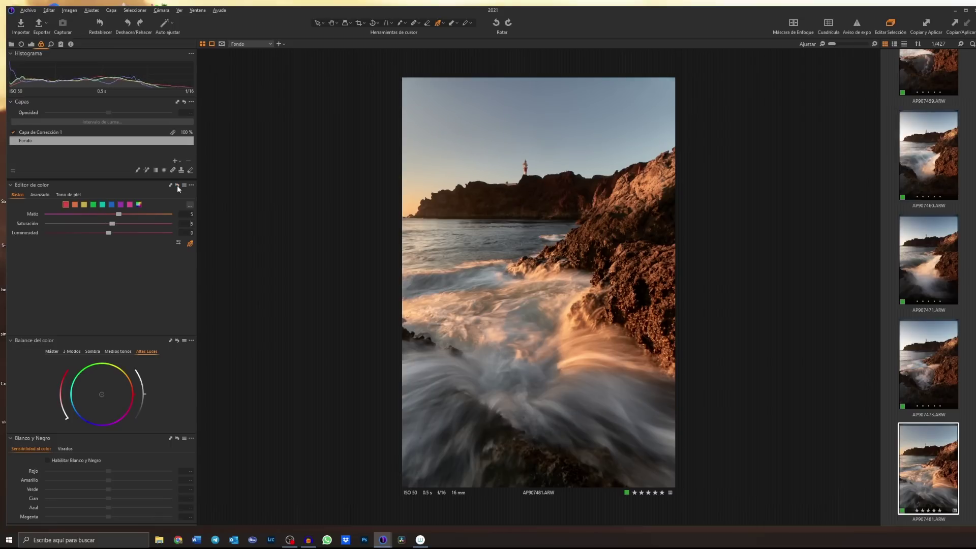
pyautogui.click(139, 205)
pyautogui.moveTo(109, 223); pyautogui.dragTo(110, 224)
# Try blue shadow and magenta midtone tints in Colour Balance, then remove them.
pyautogui.click(92, 351)
pyautogui.moveTo(103, 394); pyautogui.dragTo(75, 427)
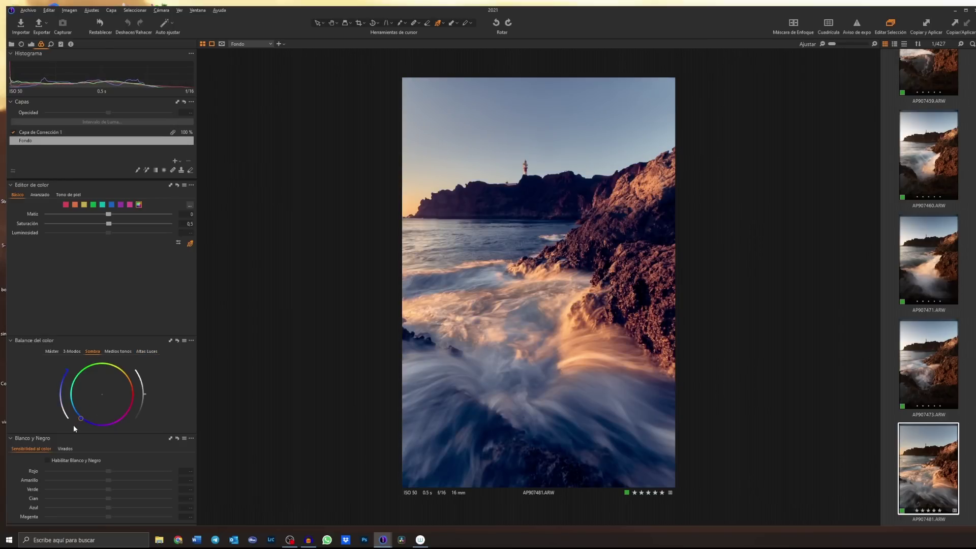
pyautogui.hotkey('ctrl', 'z')
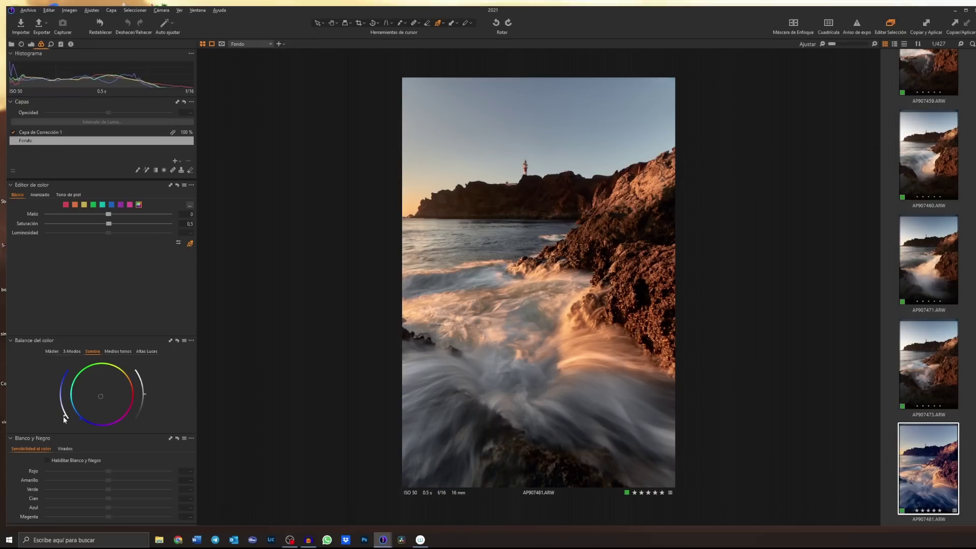
pyautogui.moveTo(63, 416)
pyautogui.mouseDown()
pyautogui.moveTo(61, 400)
pyautogui.moveTo(62, 417)
pyautogui.mouseUp()
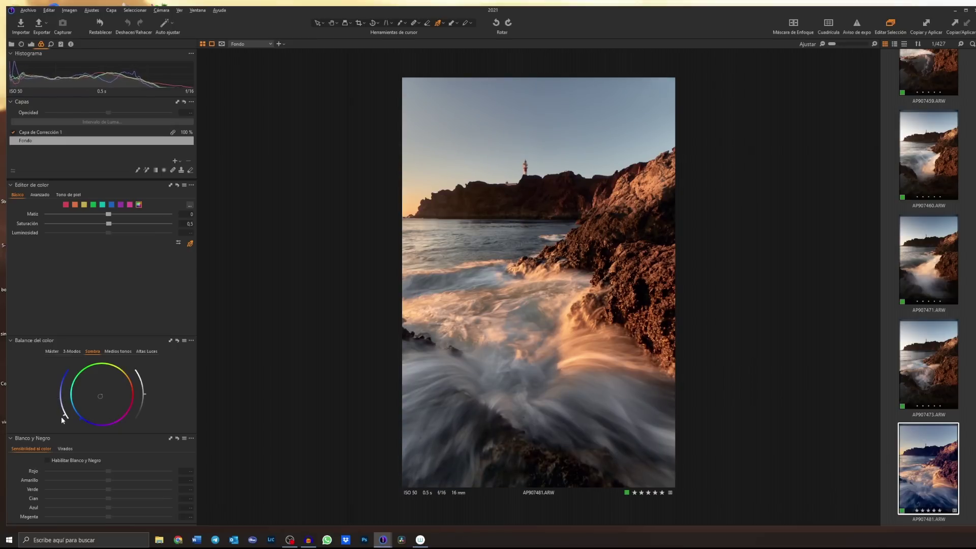
pyautogui.click(117, 352)
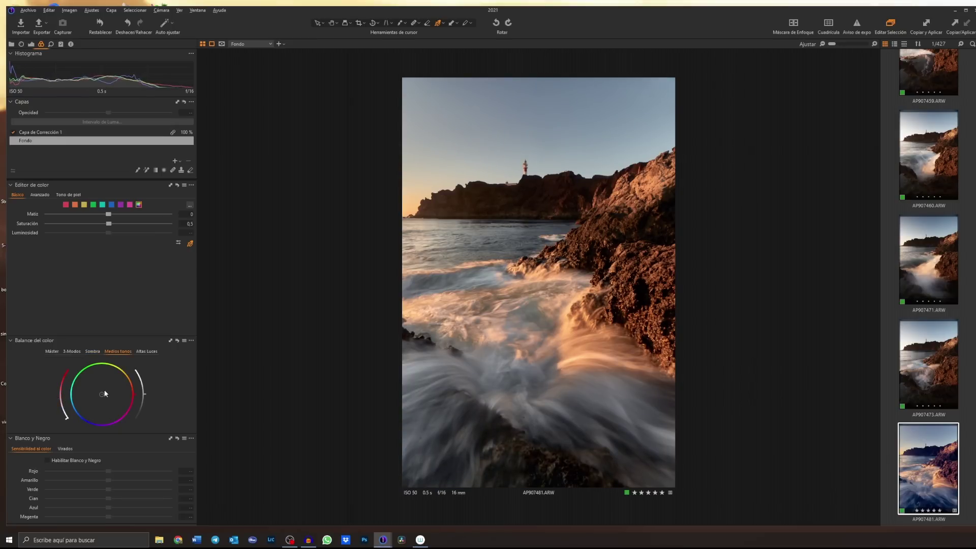
pyautogui.moveTo(104, 400); pyautogui.dragTo(122, 437)
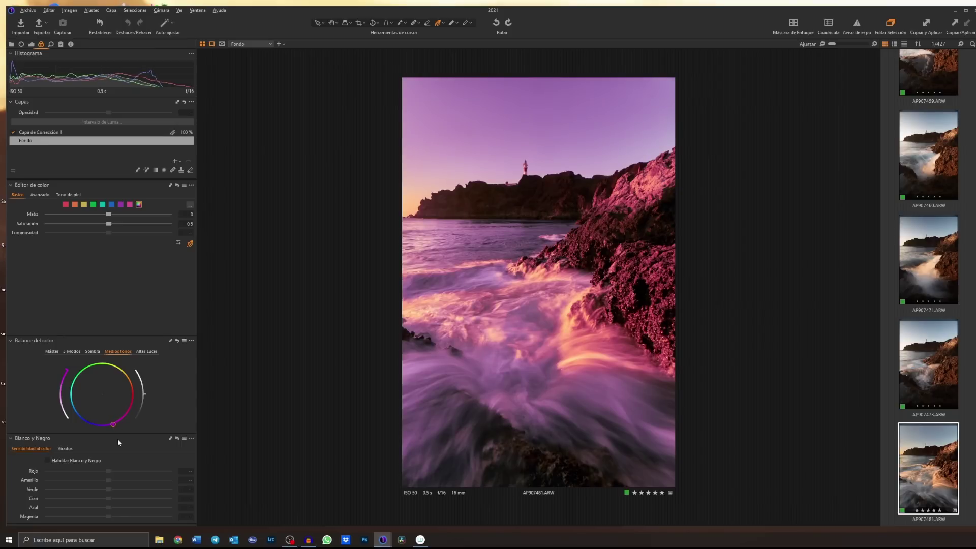
pyautogui.moveTo(65, 367); pyautogui.dragTo(60, 418)
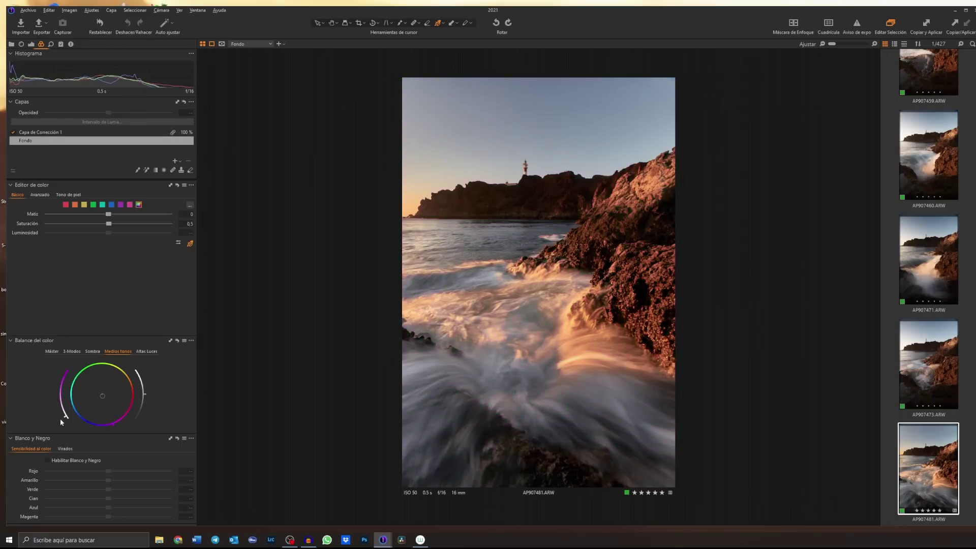
pyautogui.click(140, 352)
# Reset Colour Balance to neutral and dismiss the thumbnail's context menu.
pyautogui.click(177, 341)
pyautogui.rightClick(917, 473)
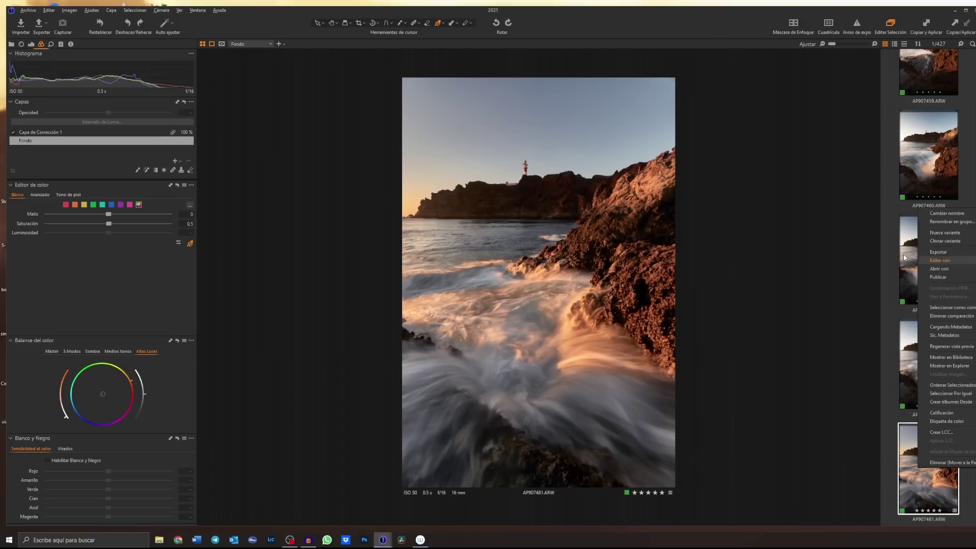
pyautogui.press('Escape')
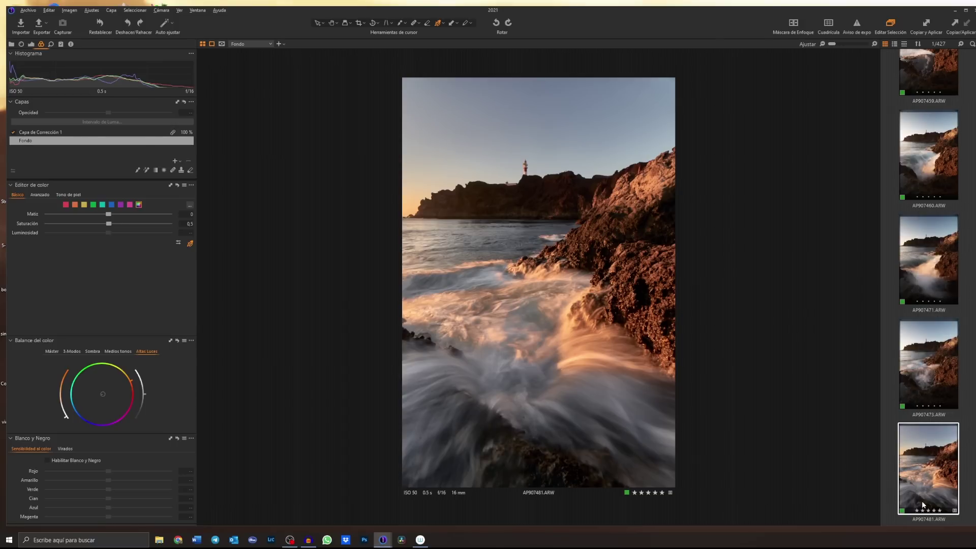
pyautogui.hotkey('ctrl', 'alt', 'v')
pyautogui.rightClick(677, 133)
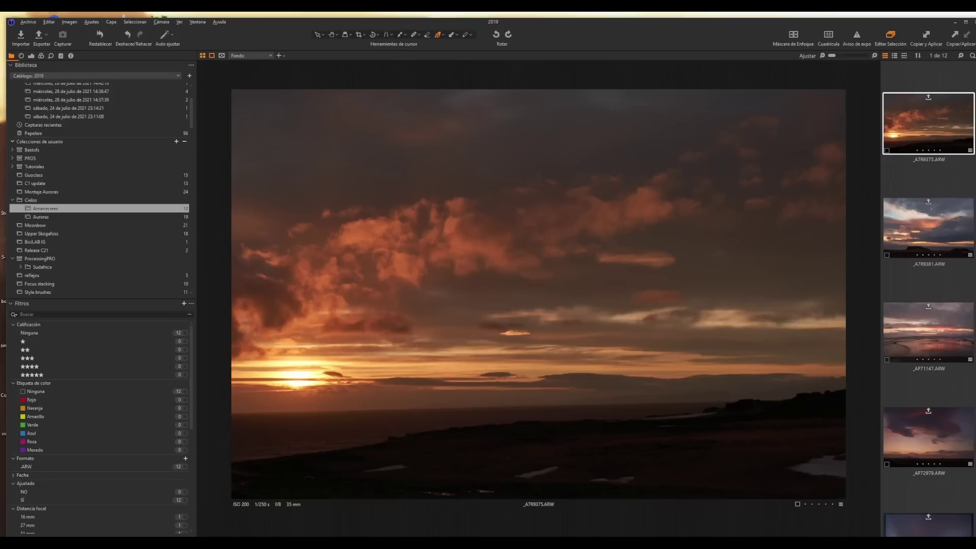
# Step through the sky collection photo by photo to _AP92423.ARW.
pyautogui.press('Down')
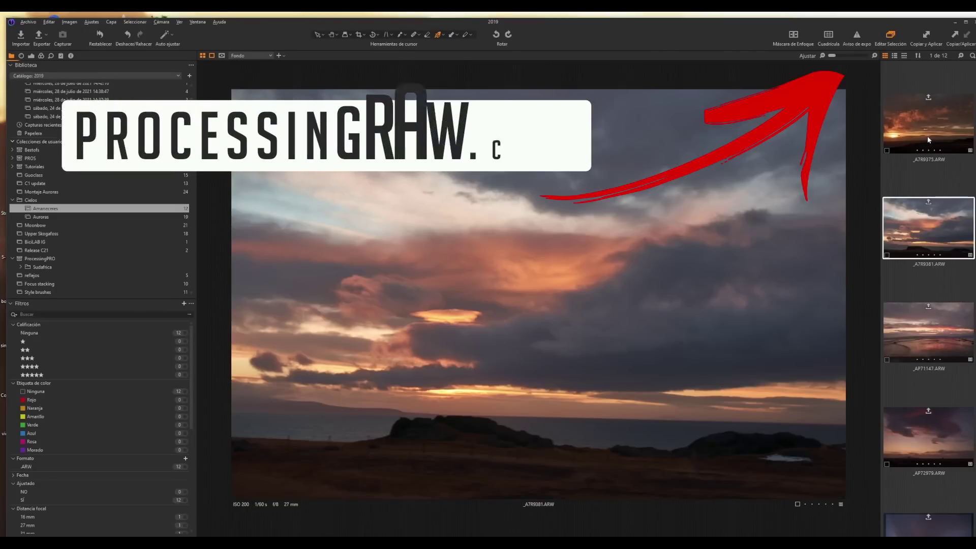
pyautogui.press('Down')
pyautogui.press('Down')
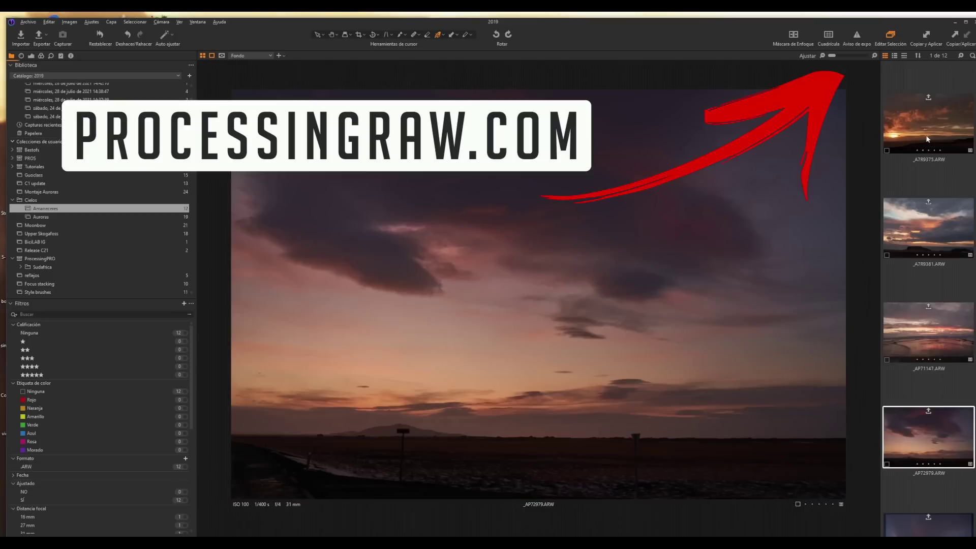
pyautogui.press('Down')
pyautogui.press('Down')
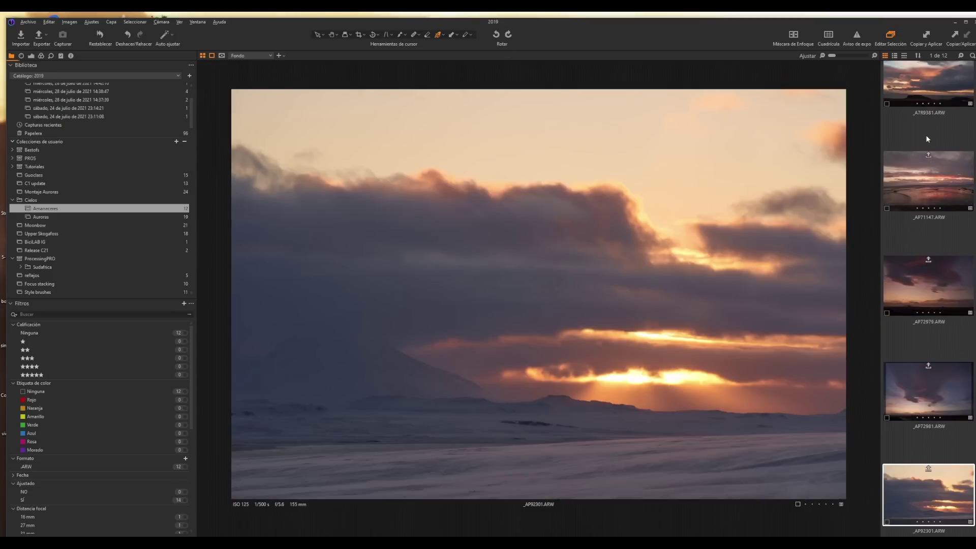
pyautogui.press('Down')
pyautogui.press('Down')
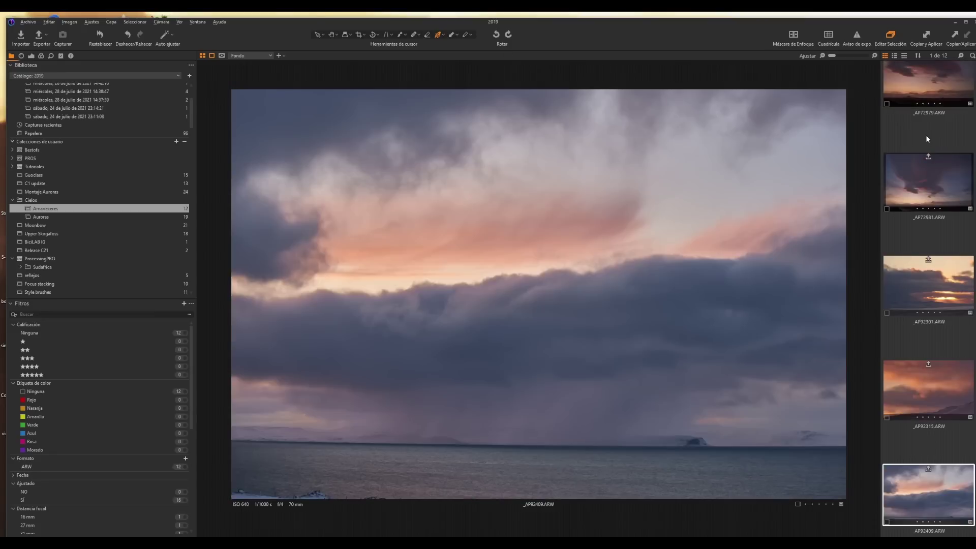
pyautogui.press('Down')
pyautogui.press('Down')
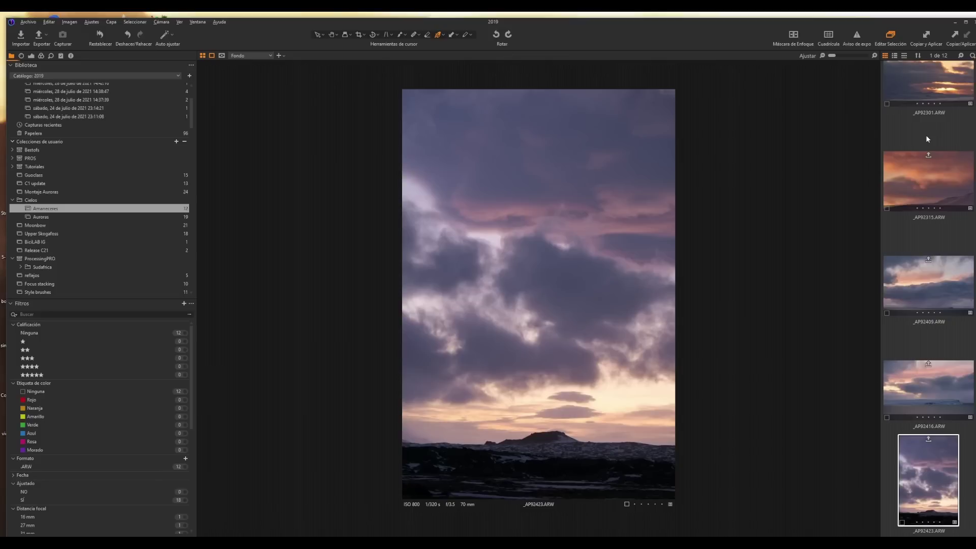
pyautogui.press('Down')
pyautogui.press('Down')
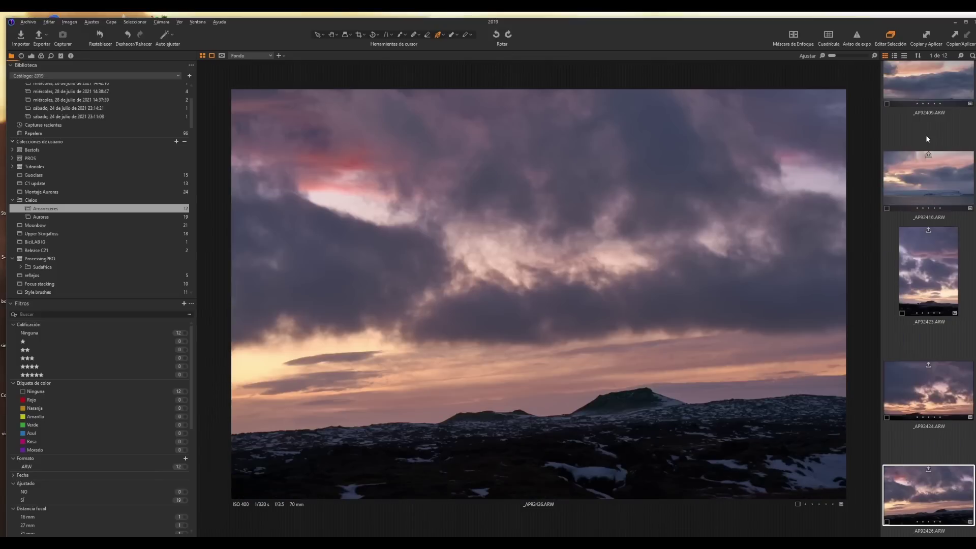